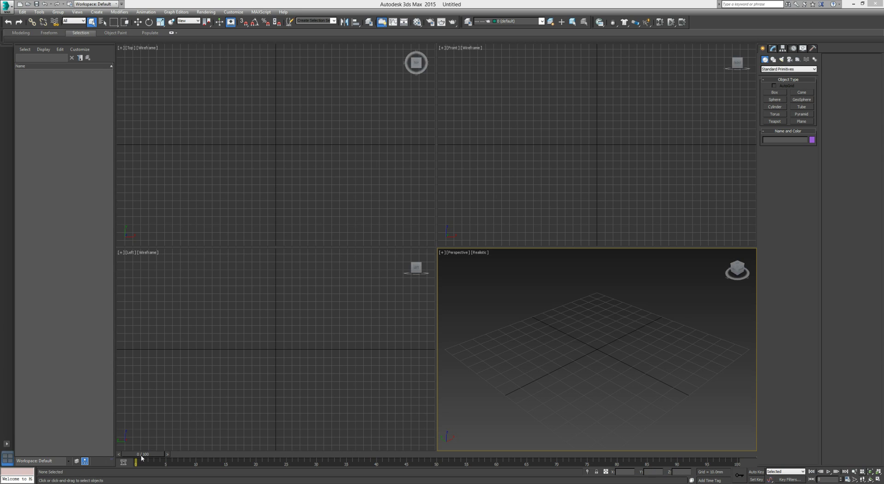
- Create a sphere in the Perspective viewport and set its radius to 29.961mm
mouse_move(141, 458)
mouse_down()
mouse_move(424, 459)
mouse_move(136, 468)
mouse_up()
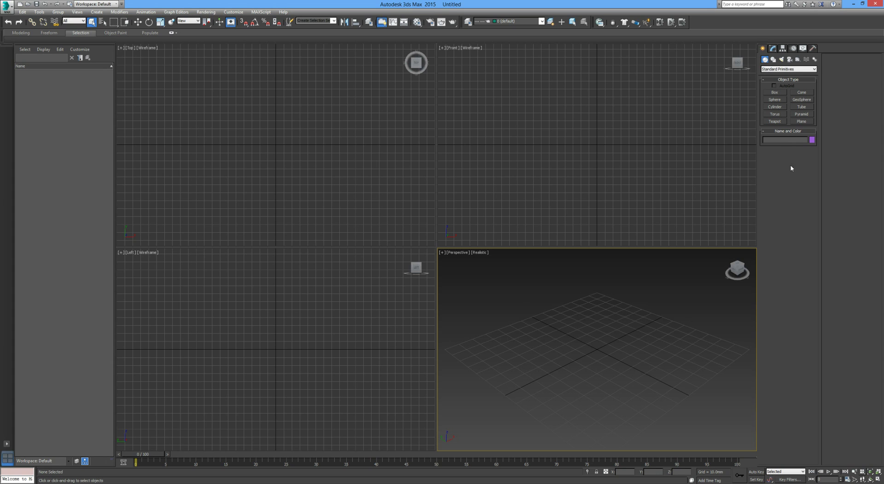
click(777, 101)
drag(523, 341, 558, 332)
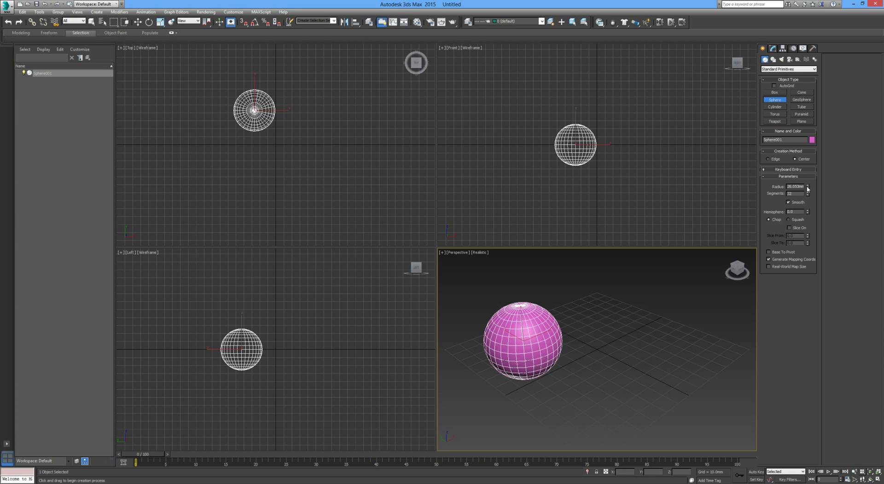
mouse_move(807, 188)
mouse_down()
mouse_move(806, 212)
mouse_move(810, 188)
mouse_up()
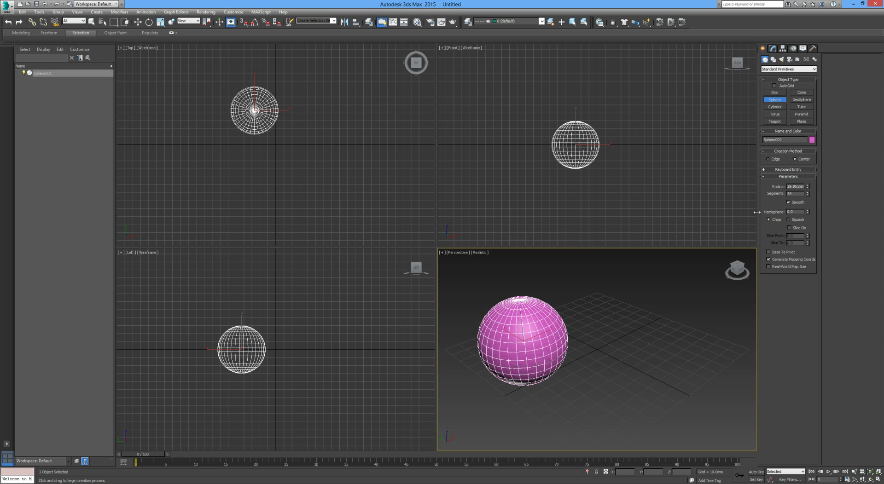
middle_drag(581, 332, 600, 340)
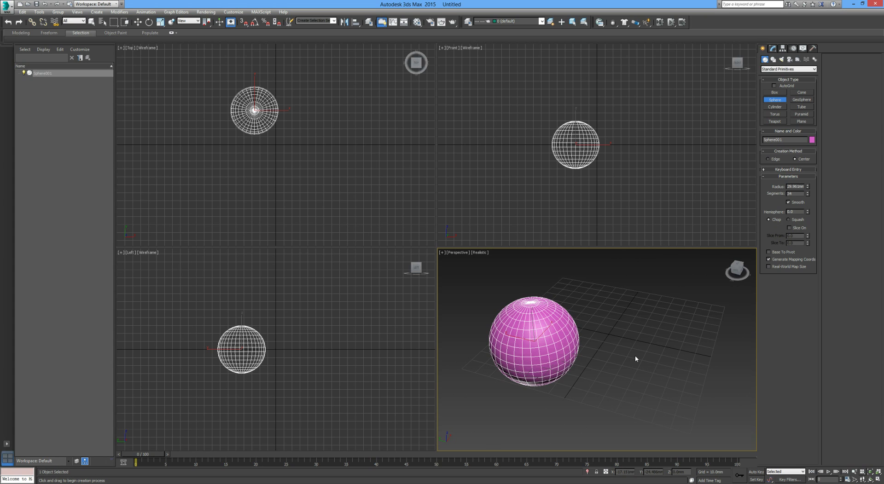
- Convert the sphere to an Editable Poly and show its sub-object levels
right_click(537, 337)
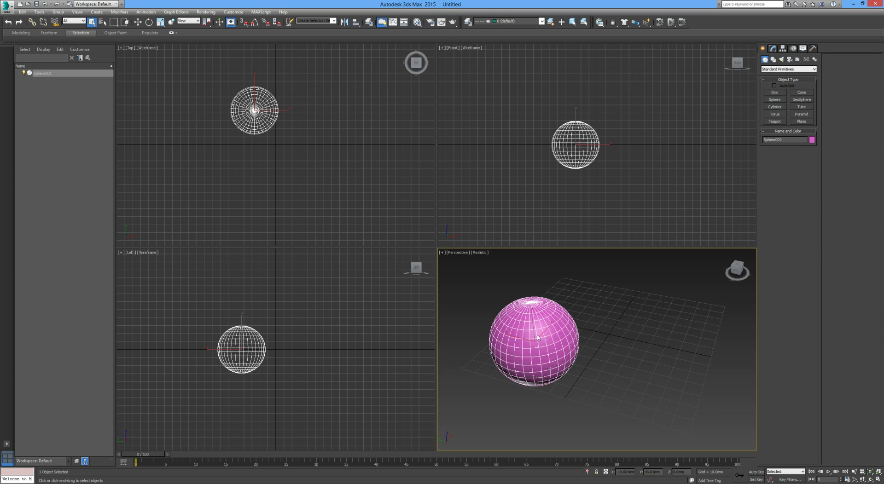
right_click(537, 337)
mouse_move(585, 401)
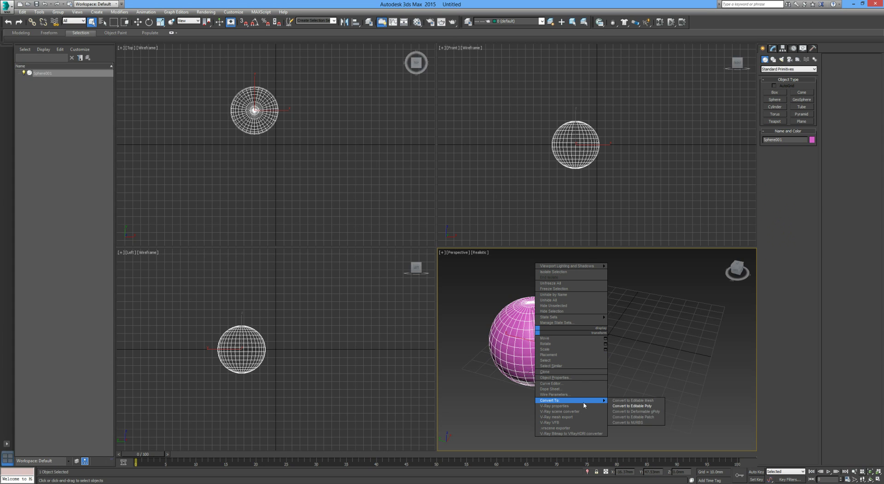
click(633, 407)
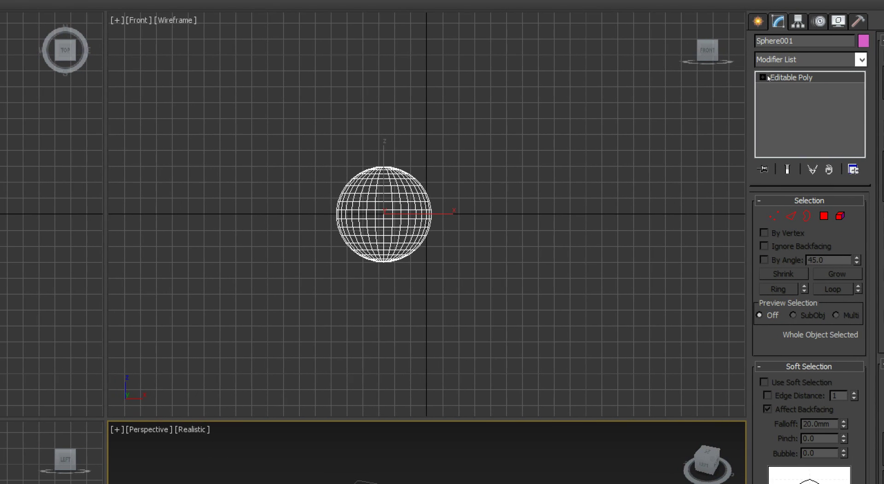
click(764, 77)
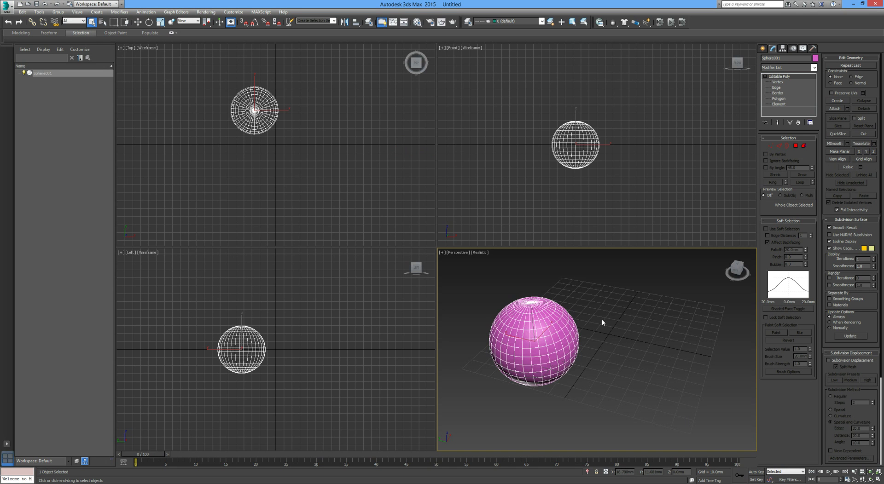
- Maximize the Perspective view, zoom to fit the sphere, orbit lower, and enter Vertex level
key(alt+w)
key(z)
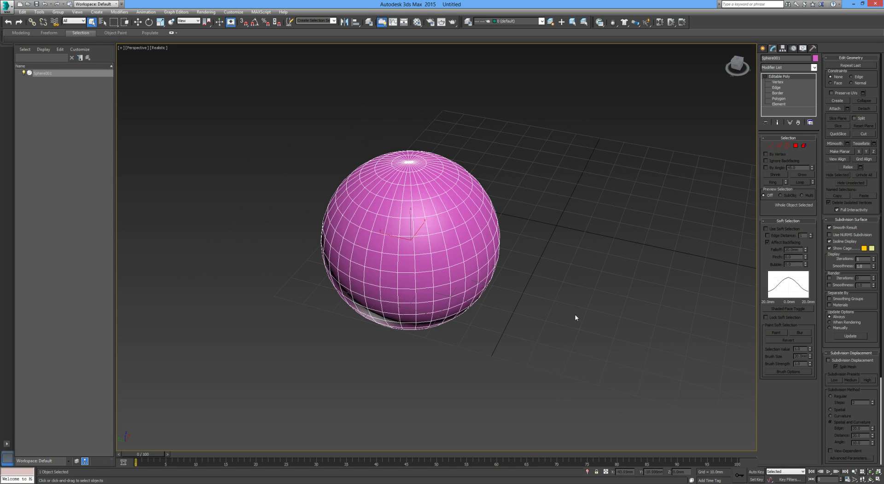
alt+middle_drag(557, 324, 591, 335)
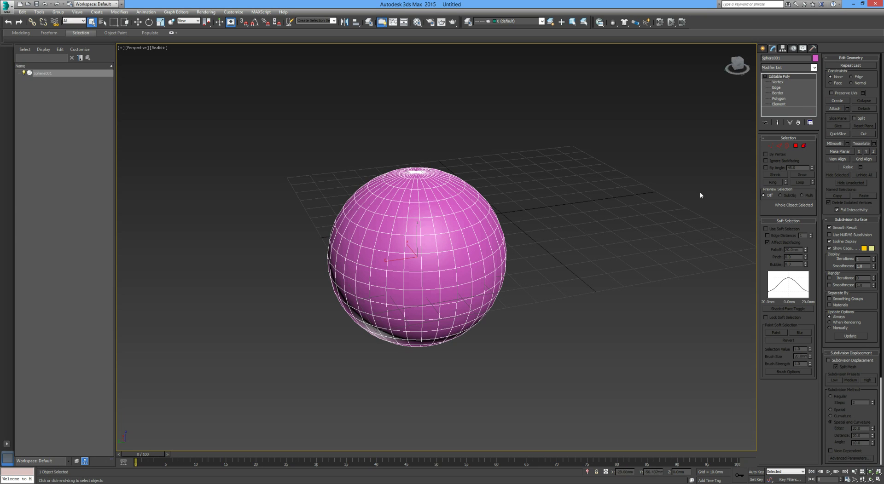
click(772, 146)
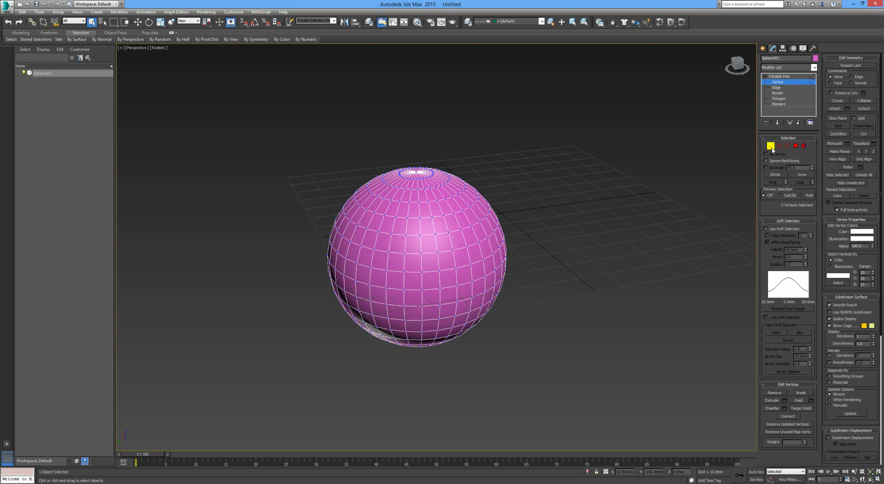
- Select a single vertex and move it outward into a sharp spike
click(405, 234)
alt+middle_drag(437, 239, 536, 234)
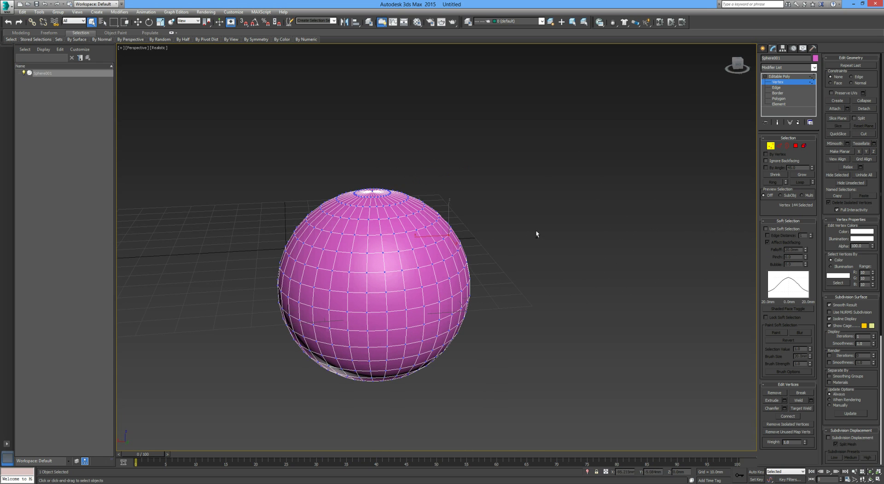
key(w)
drag(435, 237, 471, 209)
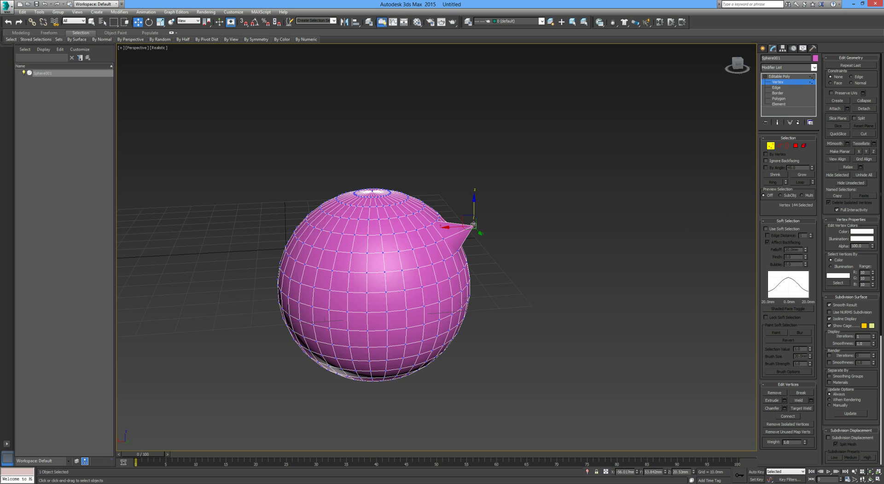
alt+middle_drag(507, 246, 501, 269)
- Rotate the selected vertex, then clear the selection and drag-select a group of vertices
key(e)
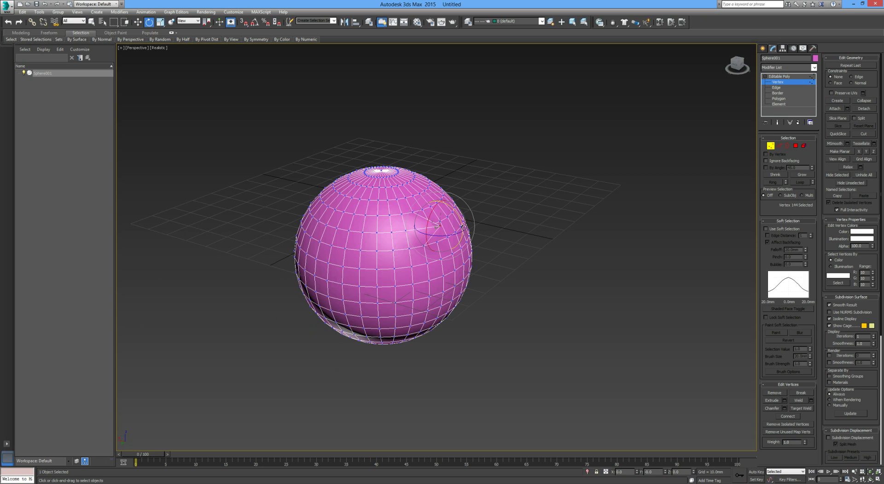
drag(451, 201, 454, 209)
click(440, 230)
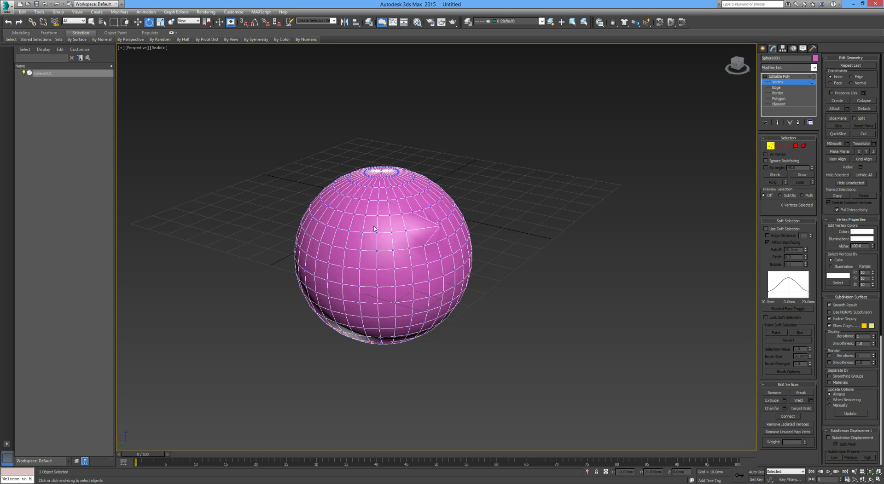
mouse_move(359, 225)
mouse_down()
mouse_move(400, 264)
mouse_move(373, 221)
mouse_move(341, 198)
mouse_move(369, 249)
mouse_move(336, 269)
mouse_move(368, 257)
mouse_move(343, 216)
mouse_move(355, 241)
mouse_up()
- At Edge level, move one edge along Y to dent the sphere, then deselect it
click(483, 251)
click(780, 146)
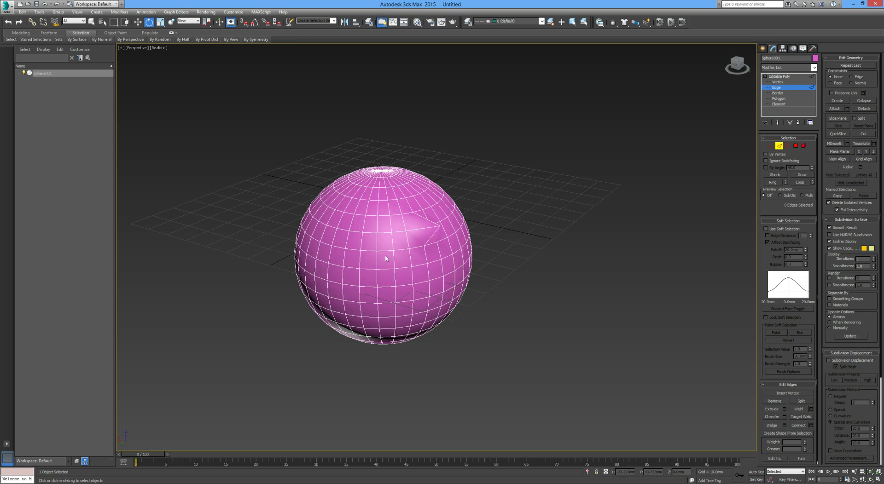
click(363, 240)
key(w)
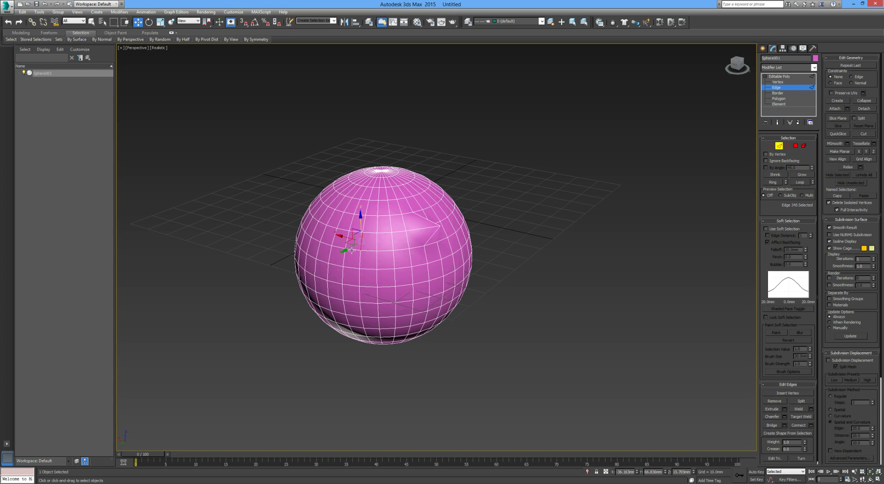
drag(347, 250, 341, 208)
click(585, 283)
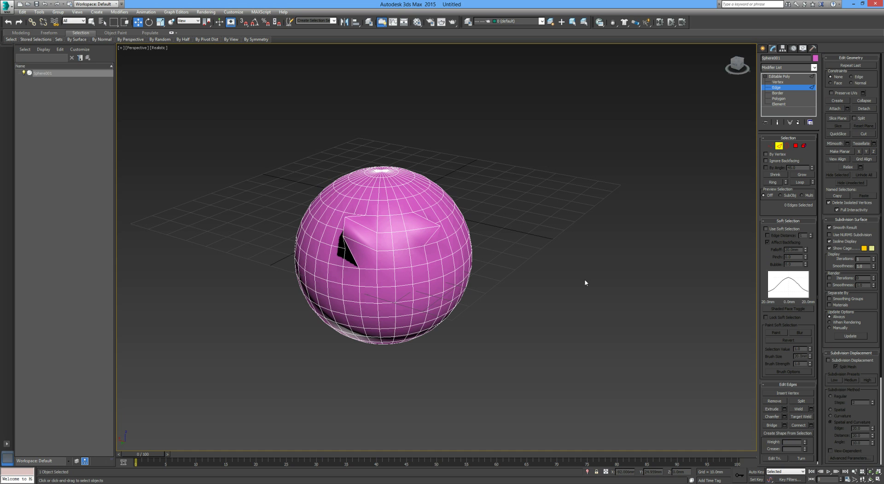
alt+middle_drag(556, 307, 582, 302)
- Undo the edge dent and the vertex spike with Ctrl+Z, restoring the round sphere
key(ctrl+z)
key(ctrl+z)
key(ctrl+z)
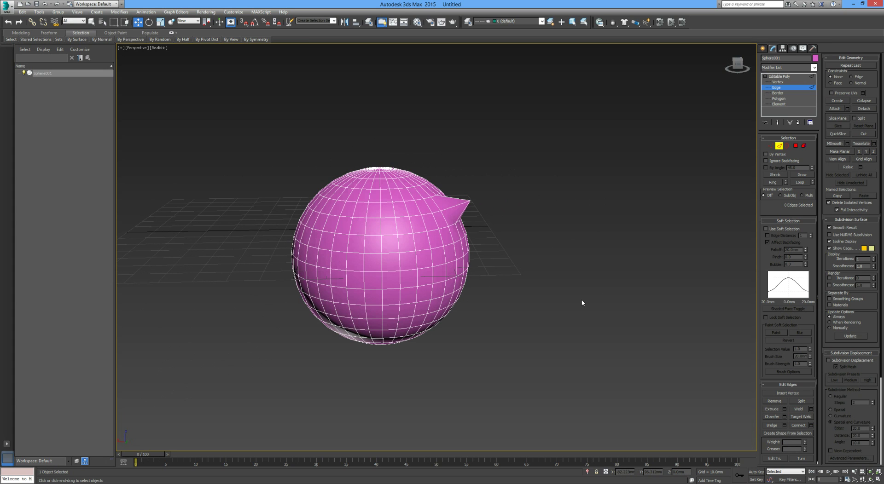
key(ctrl+z)
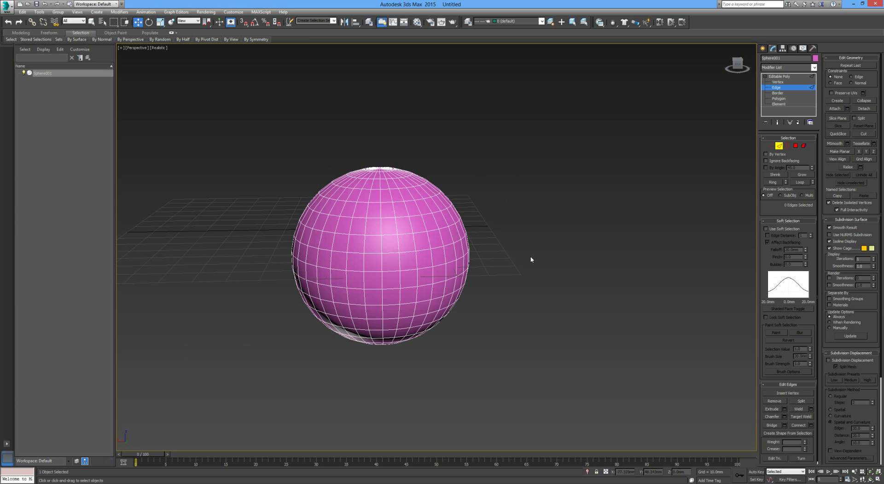
alt+middle_drag(531, 259, 511, 265)
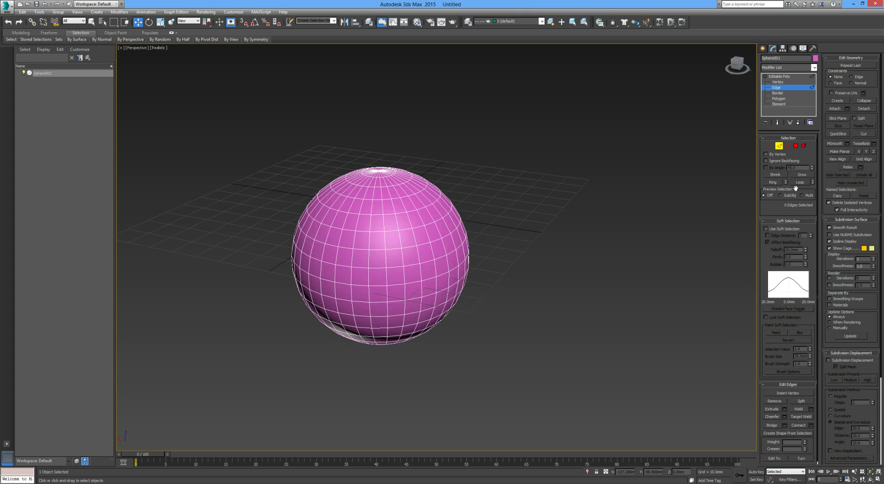
- At Polygon level, add several individual polygons around the sphere to the selection
click(796, 146)
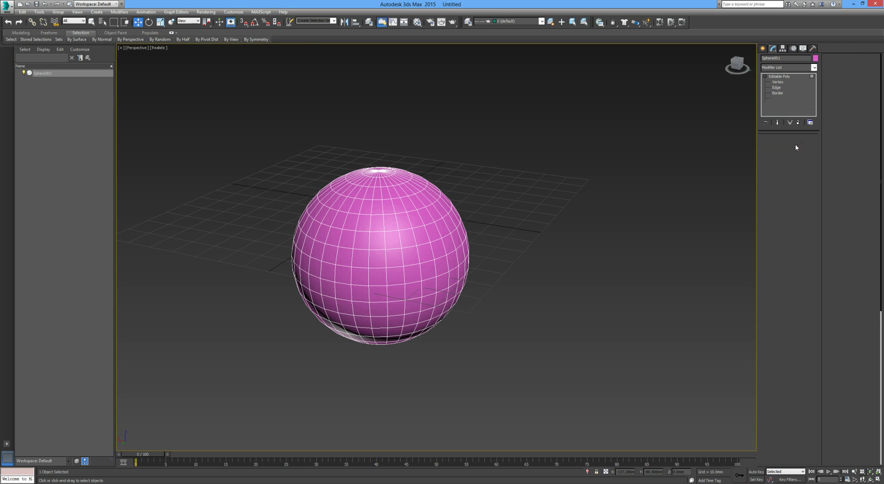
click(405, 239)
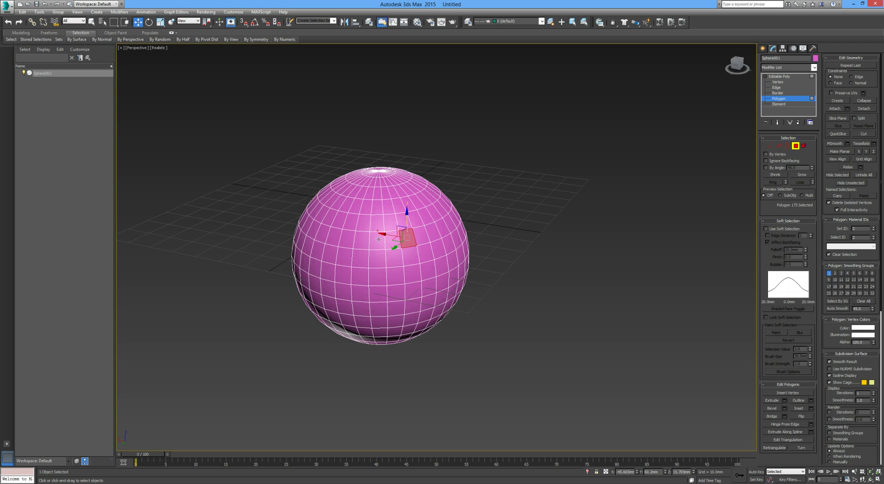
ctrl+click(358, 241)
ctrl+click(387, 290)
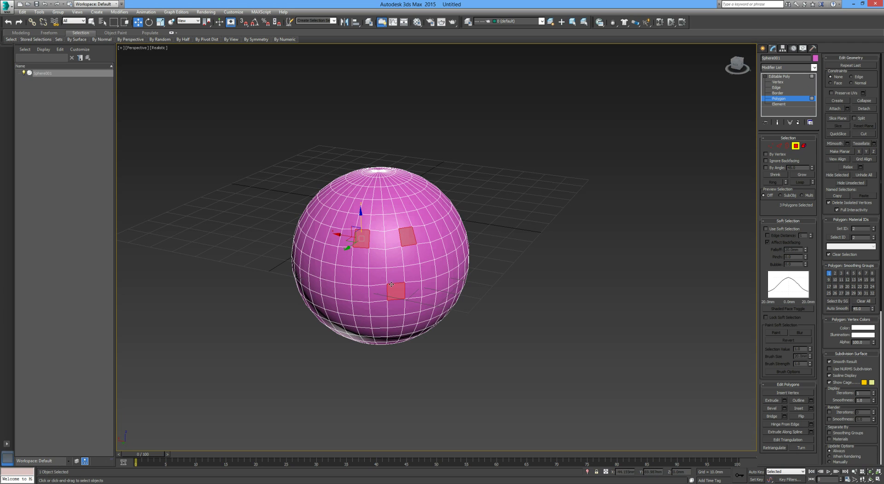
ctrl+click(388, 208)
ctrl+click(337, 204)
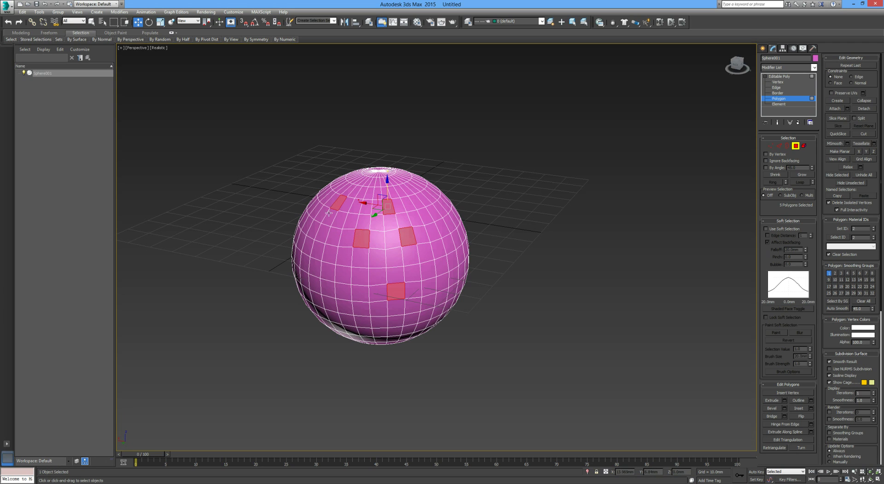
ctrl+click(315, 267)
- Select one polygon near the equator and extend it to the full polygon ring
click(417, 269)
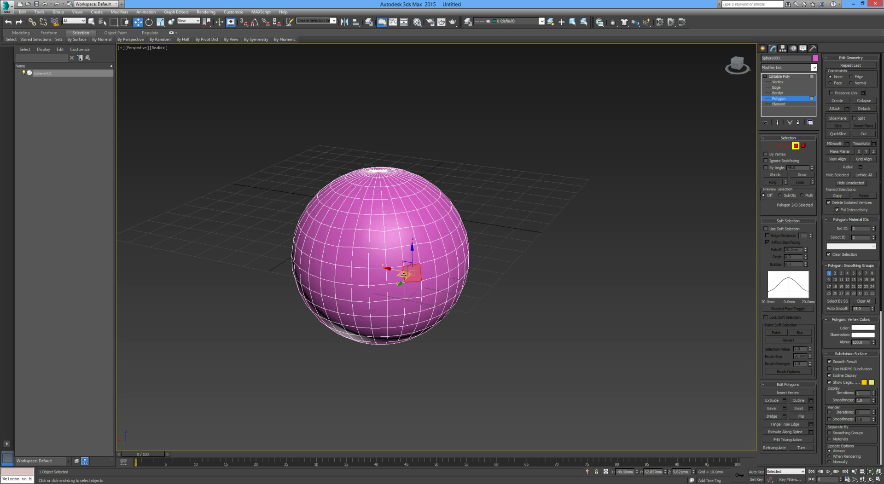
shift+click(345, 277)
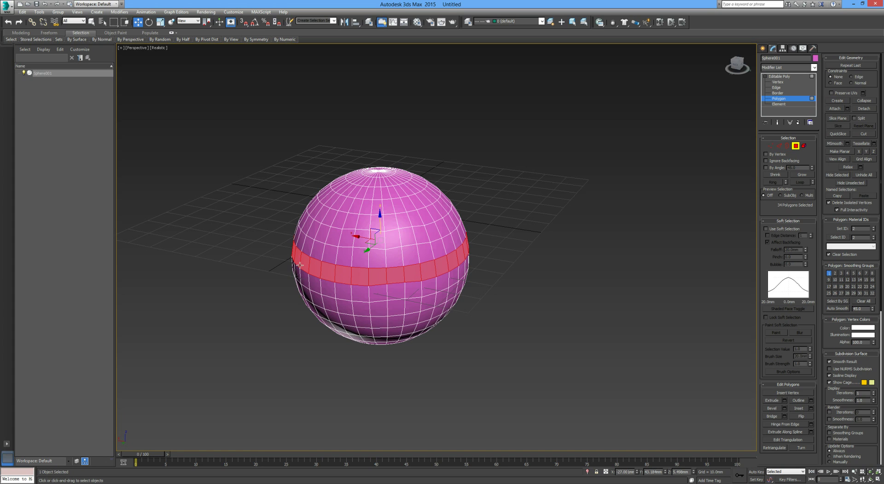
click(779, 145)
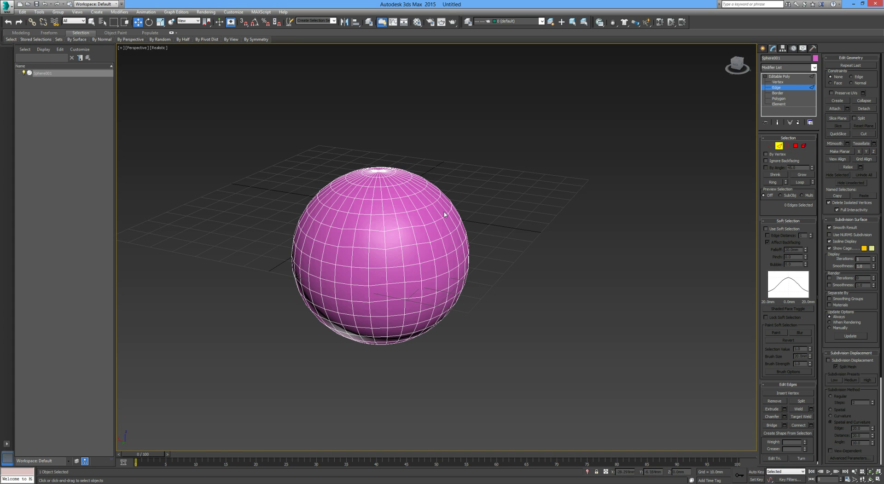
- Extend a selected edge into an edge ring, clear it, and collapse then reopen Soft Selection
click(350, 229)
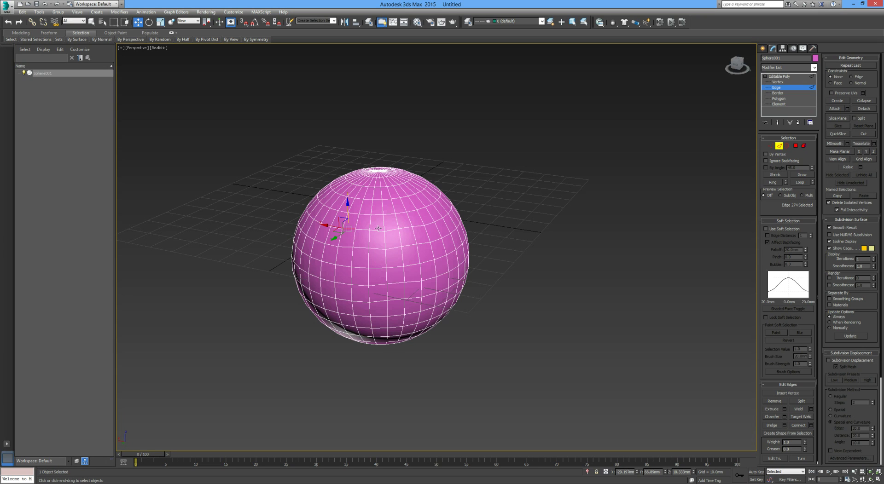
shift+click(354, 214)
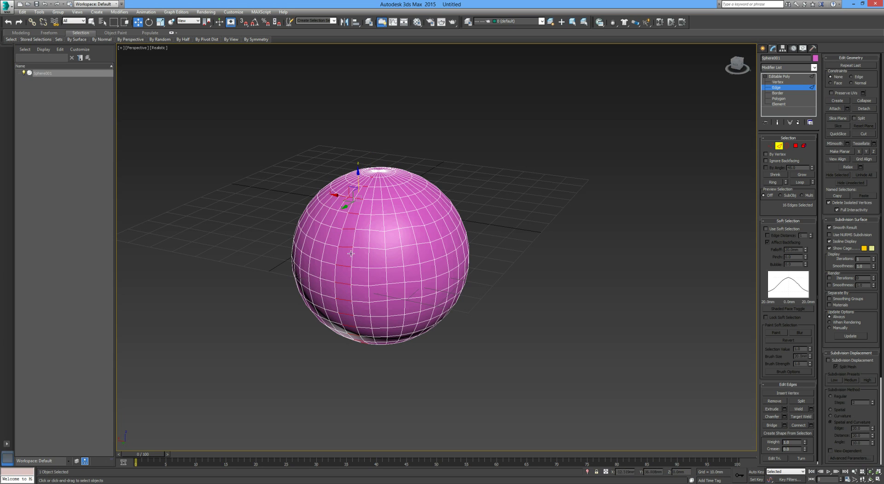
shift+click(370, 329)
click(515, 318)
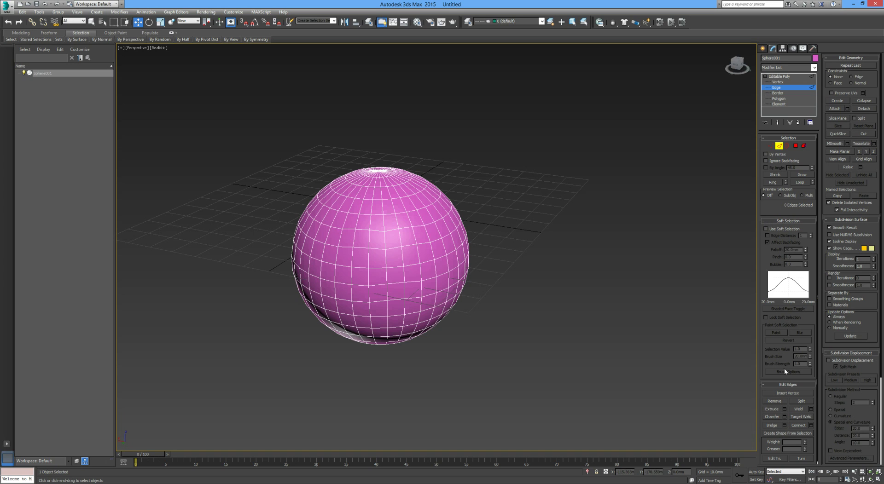
click(775, 221)
click(770, 221)
- At Vertex level, enable Use Soft Selection and pull a patch of vertices into a bulge
click(770, 146)
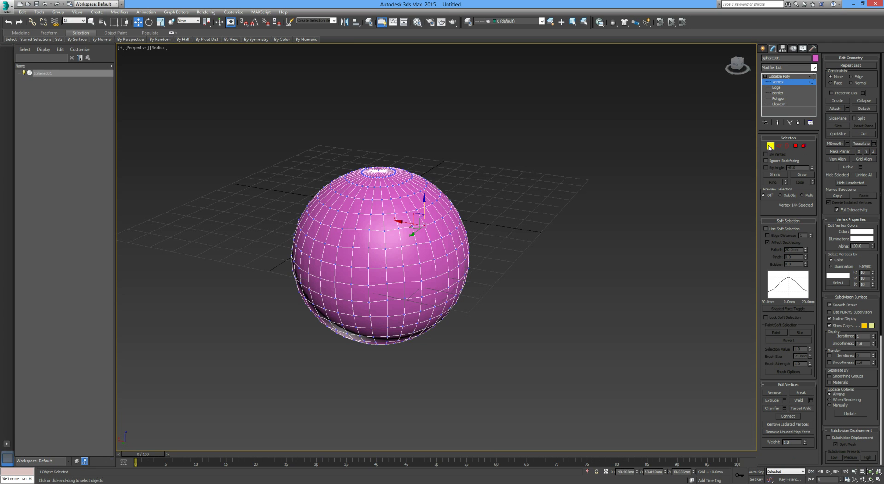
click(369, 272)
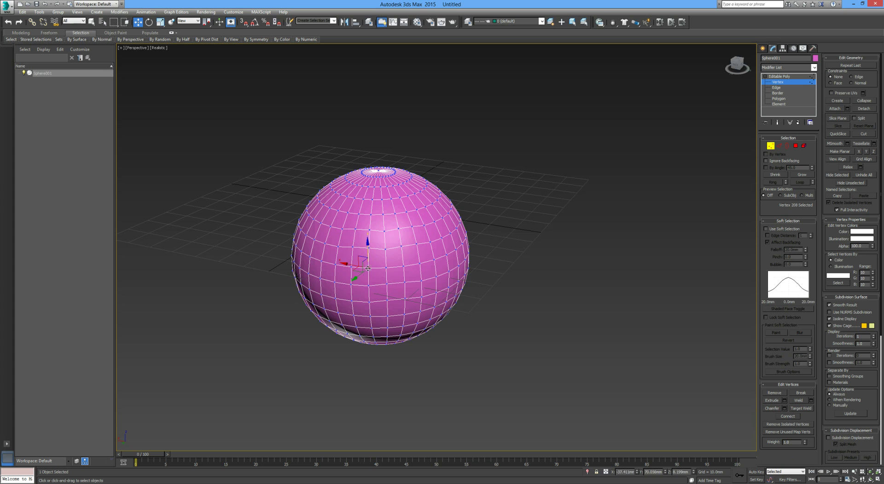
click(766, 228)
alt+middle_drag(359, 296, 395, 296)
drag(378, 271, 401, 274)
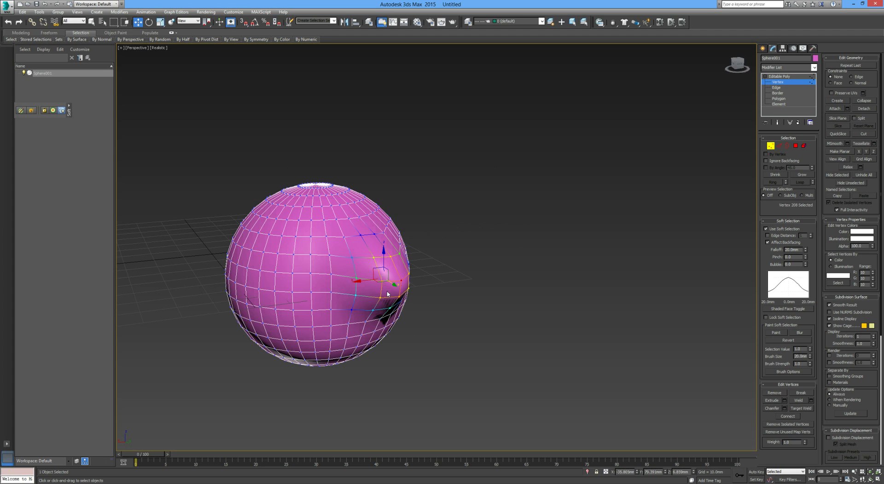
mouse_move(505, 292)
alt+middle_down()
mouse_move(464, 294)
mouse_move(516, 292)
alt+middle_up()
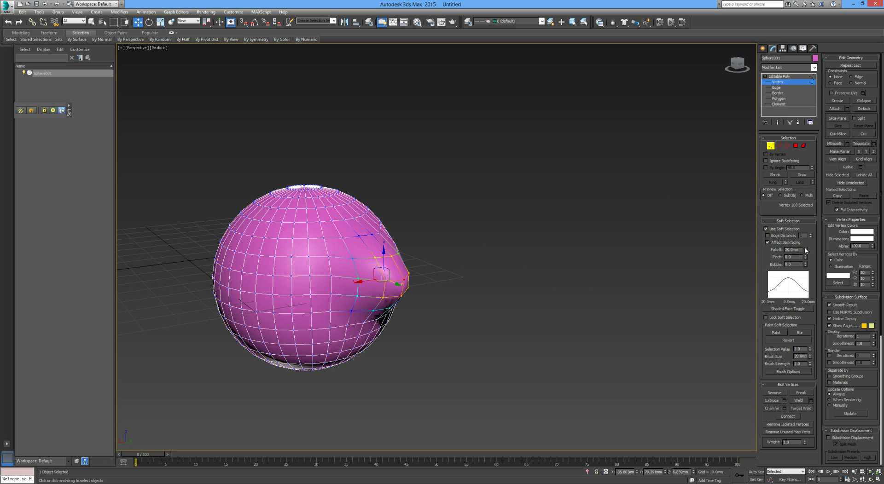
- Widen the Falloff, then move the bulge up and sideways and deselect
drag(805, 248, 798, 230)
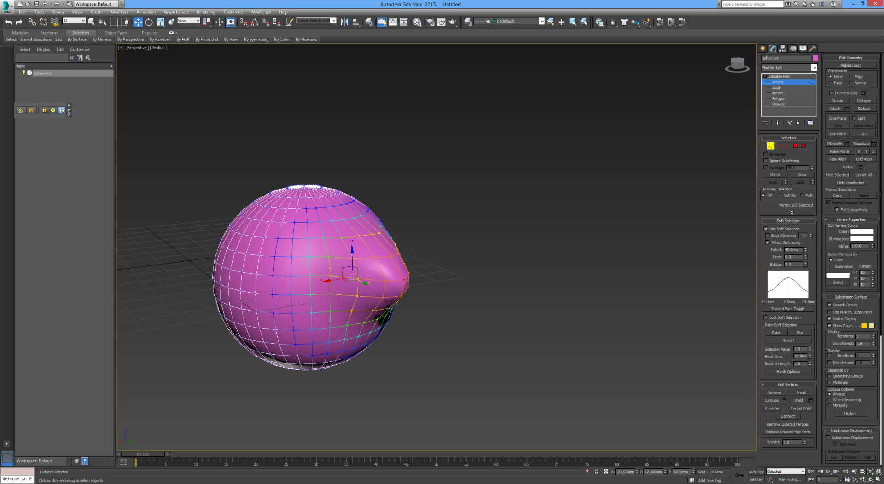
drag(353, 259, 435, 320)
alt+middle_drag(436, 320, 488, 341)
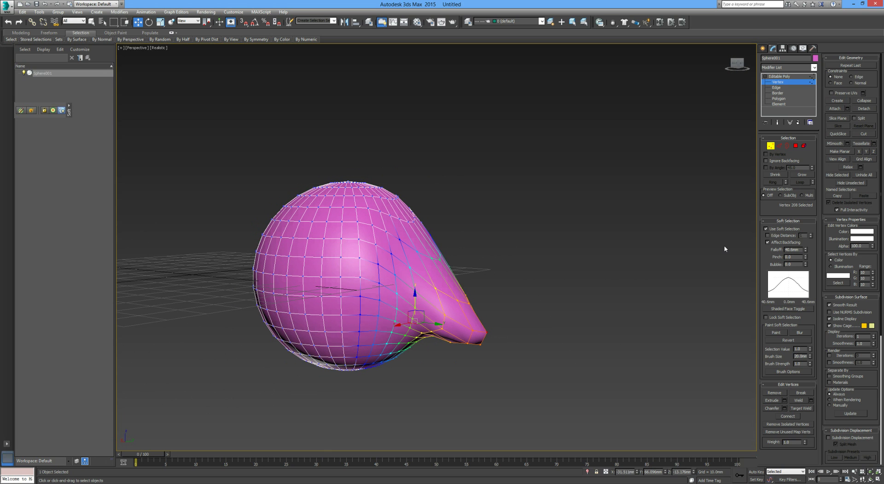
click(566, 266)
- Select a single vertex and limit soft selection with Edge Distance set to 2
click(327, 254)
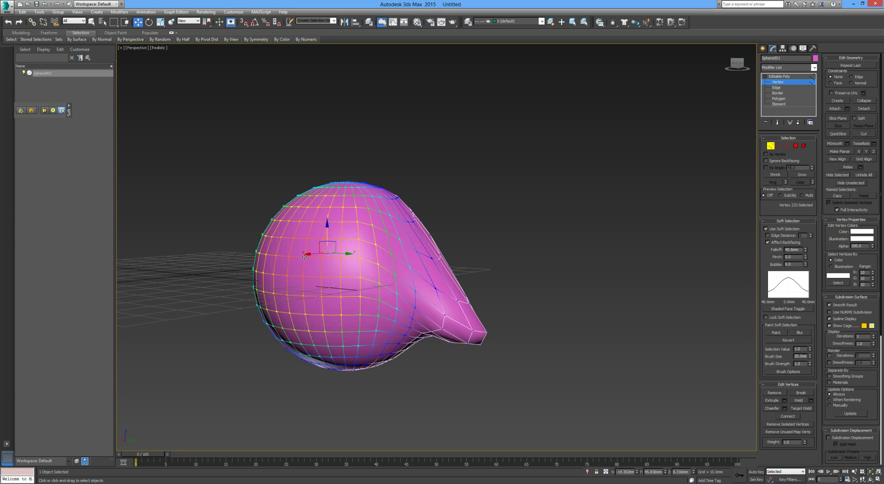
click(778, 236)
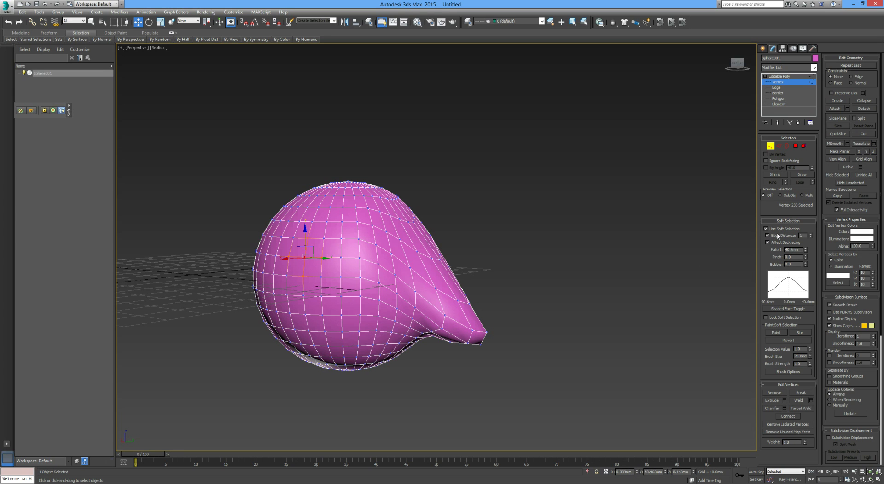
alt+middle_drag(331, 286, 368, 263)
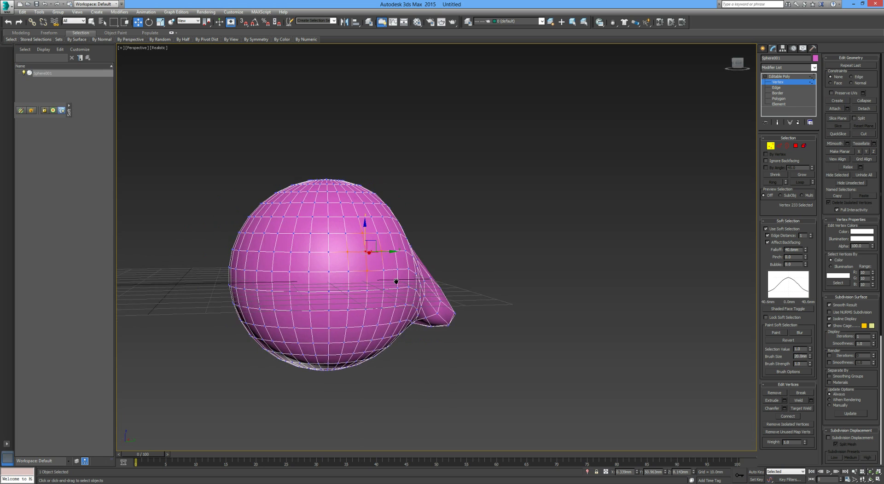
scroll(377, 254, up, 8)
scroll(378, 254, down, 4)
scroll(378, 254, up, 1)
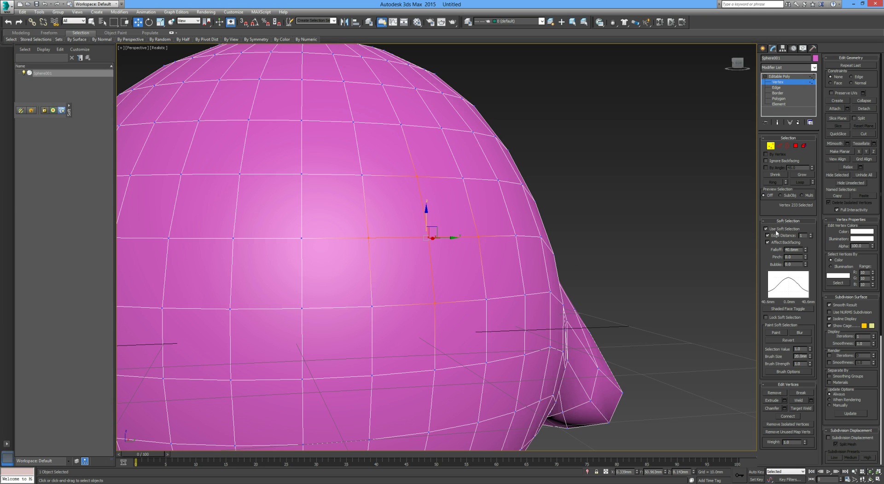
click(811, 234)
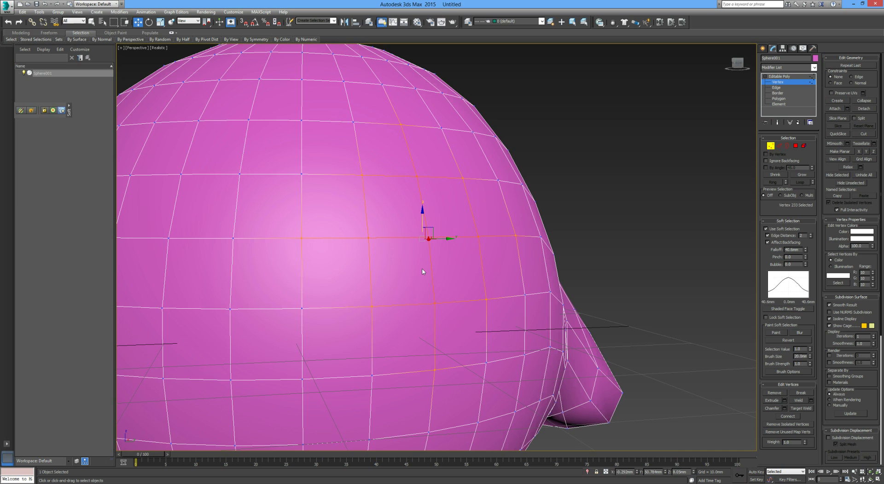
scroll(423, 272, down, 5)
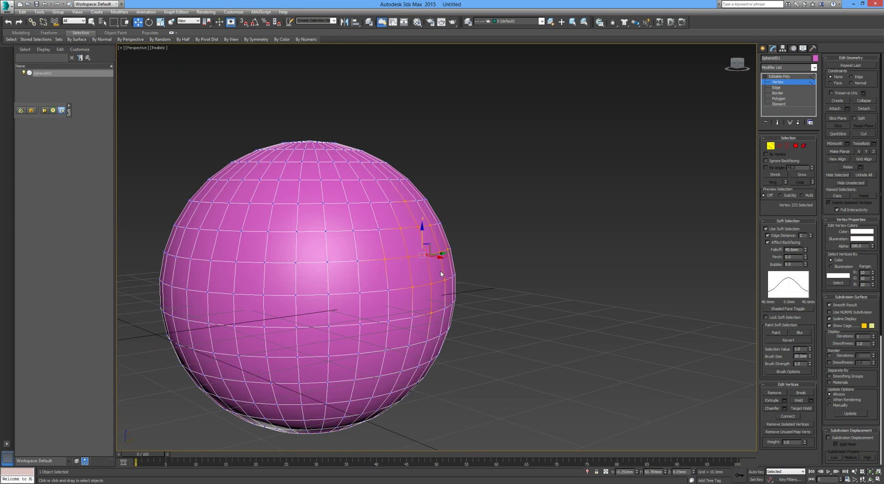
- Pull the soft-selected vertices into a beak-like bump, then undo back to a smooth sphere
drag(439, 256, 531, 276)
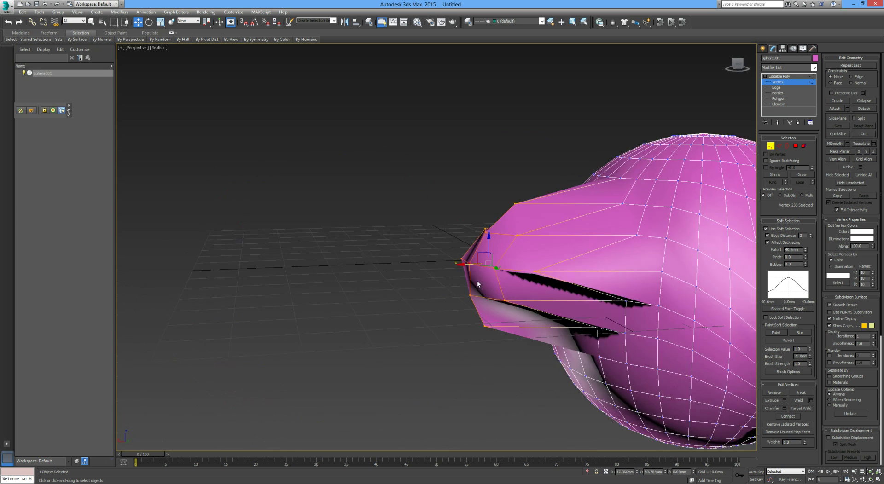
alt+middle_drag(530, 281, 523, 287)
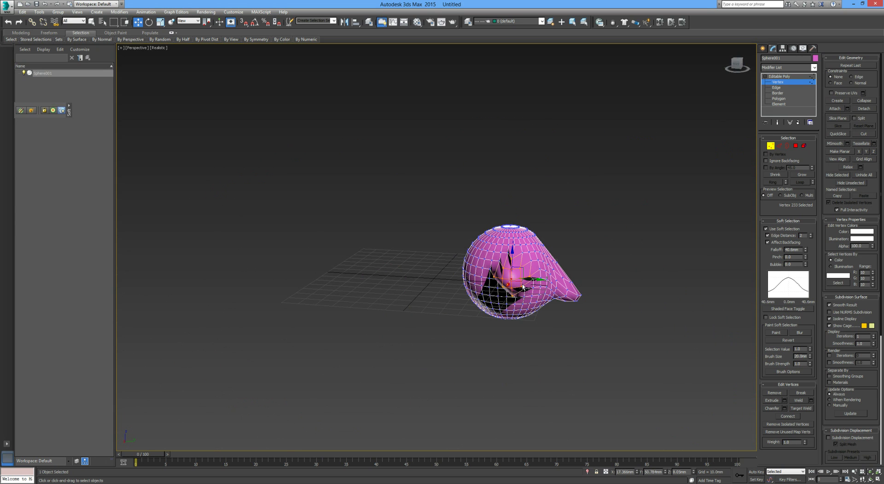
key(ctrl+z)
key(ctrl+z)
key(ctrl+z)
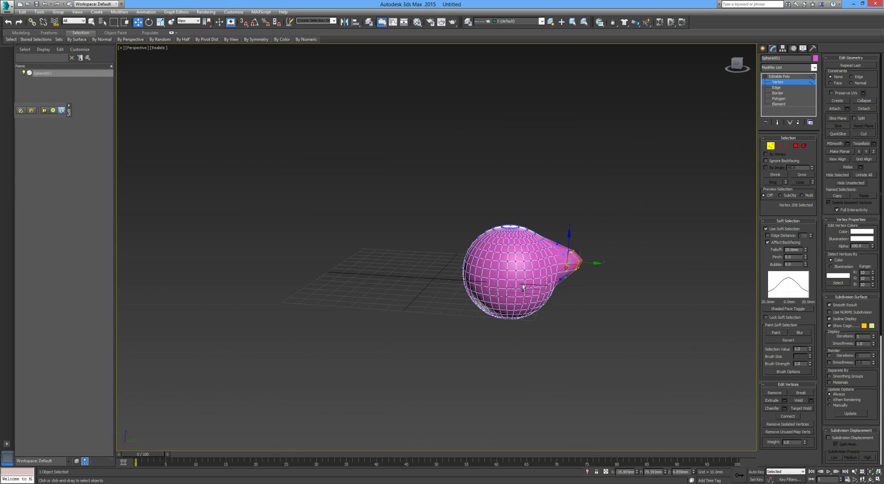
- Turn on Use Soft Selection and select a vertex on the sphere's front
click(622, 294)
mouse_move(622, 295)
alt+middle_down()
mouse_move(568, 303)
mouse_move(600, 255)
mouse_move(626, 294)
alt+middle_up()
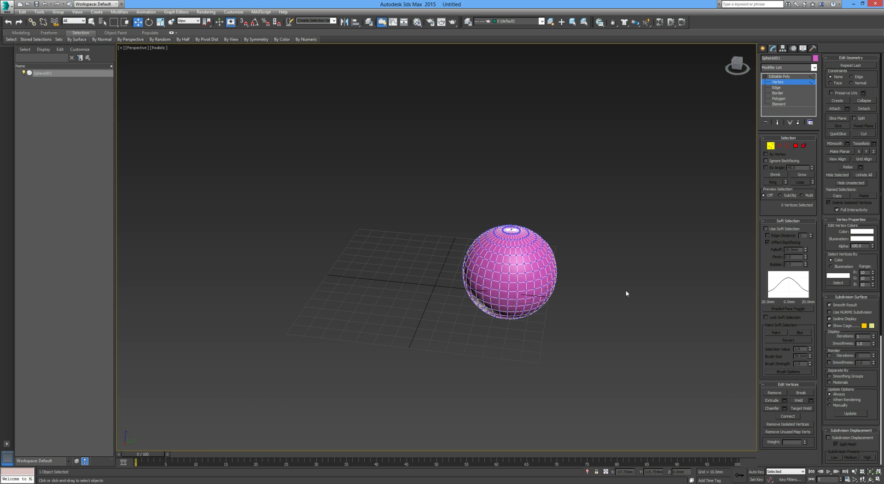
alt+middle_drag(546, 268, 574, 282)
scroll(536, 272, up, 4)
scroll(536, 273, up, 2)
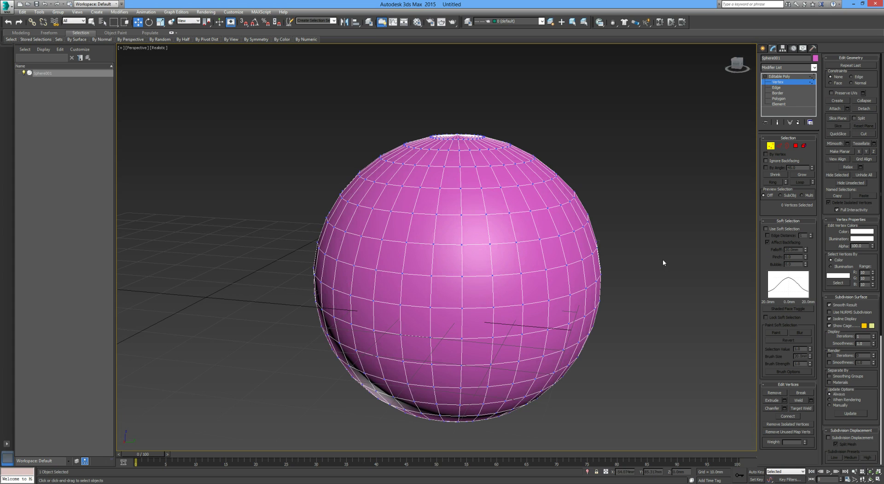
click(777, 229)
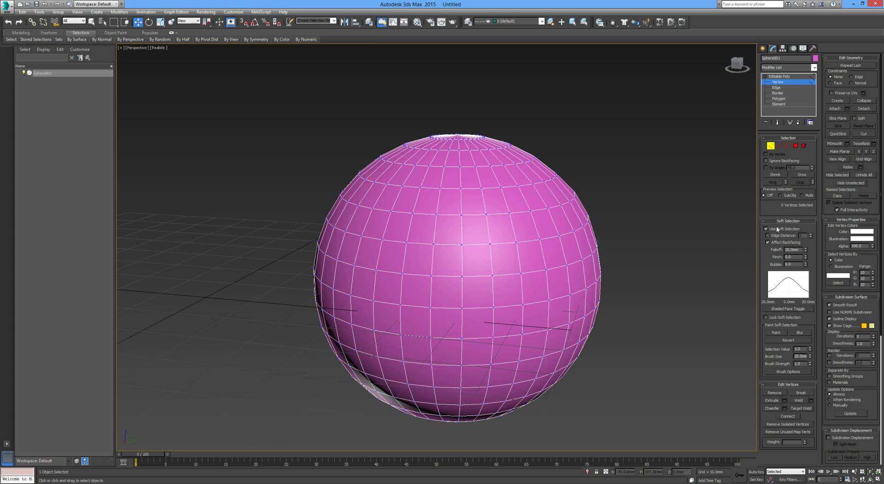
click(492, 276)
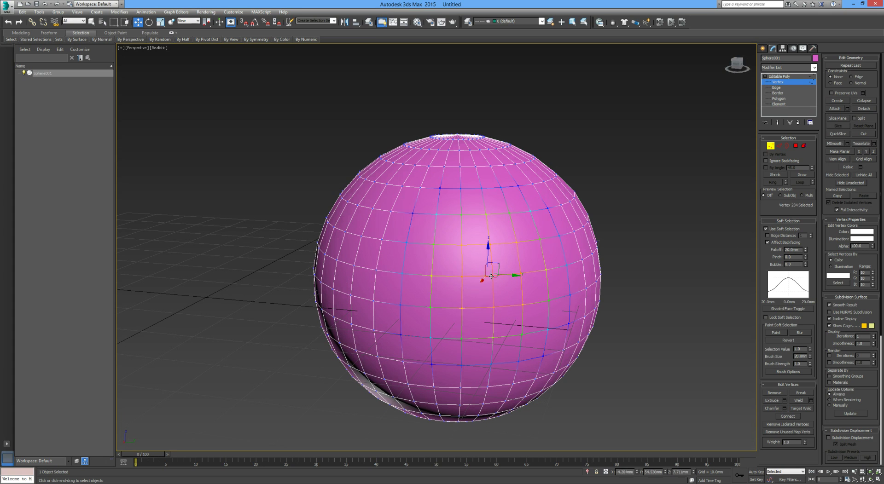
alt+middle_drag(490, 277, 547, 303)
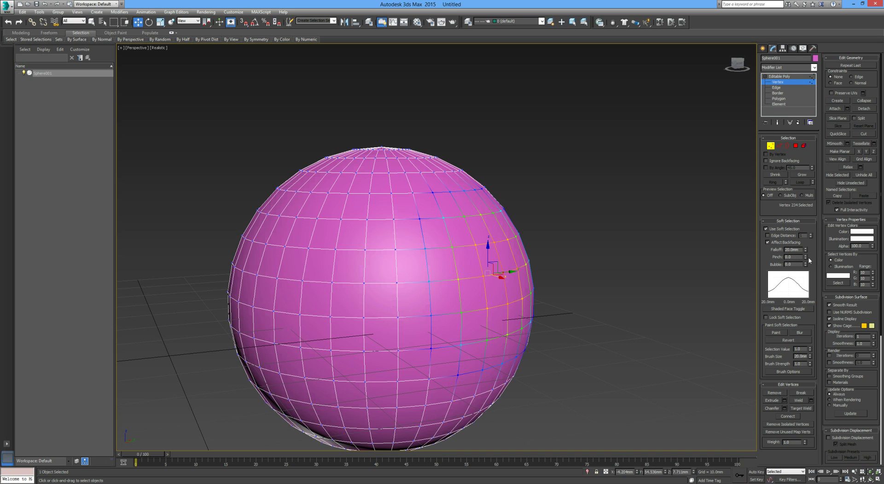
- Raise Pinch to 1.36 and pull the vertex out into a sharp cone-shaped spike
drag(808, 258, 805, 209)
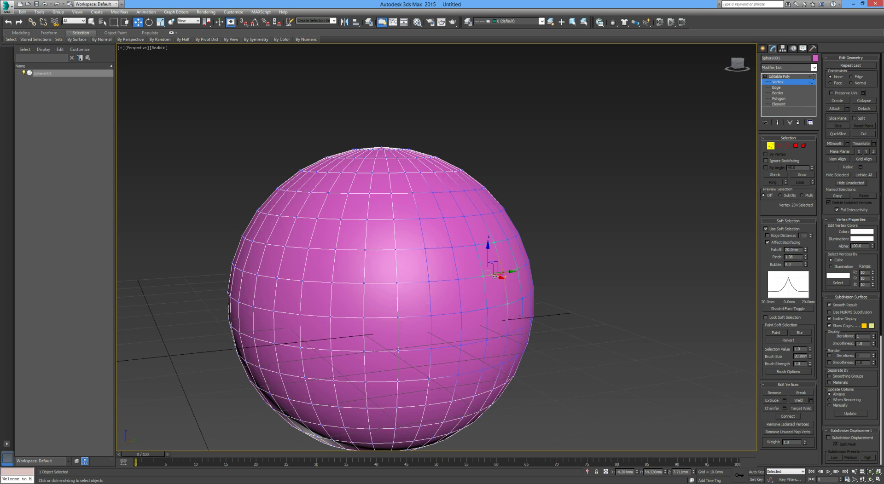
drag(495, 276, 529, 286)
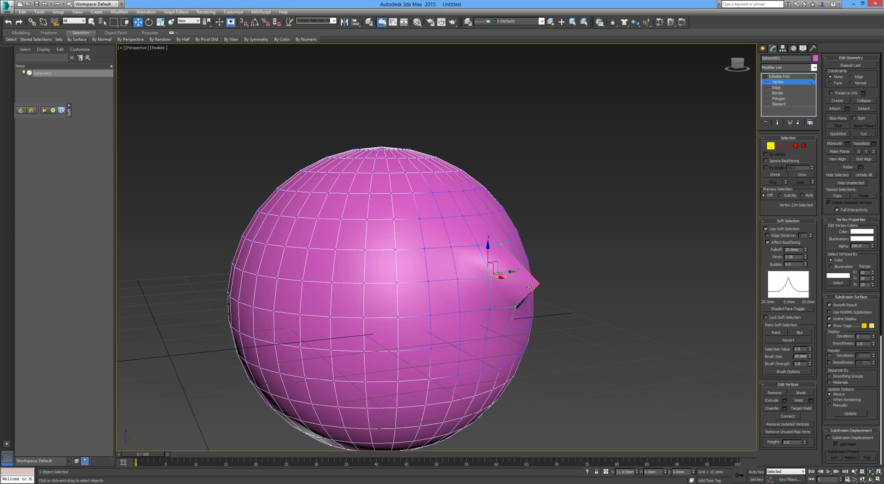
middle_drag(423, 296, 489, 279)
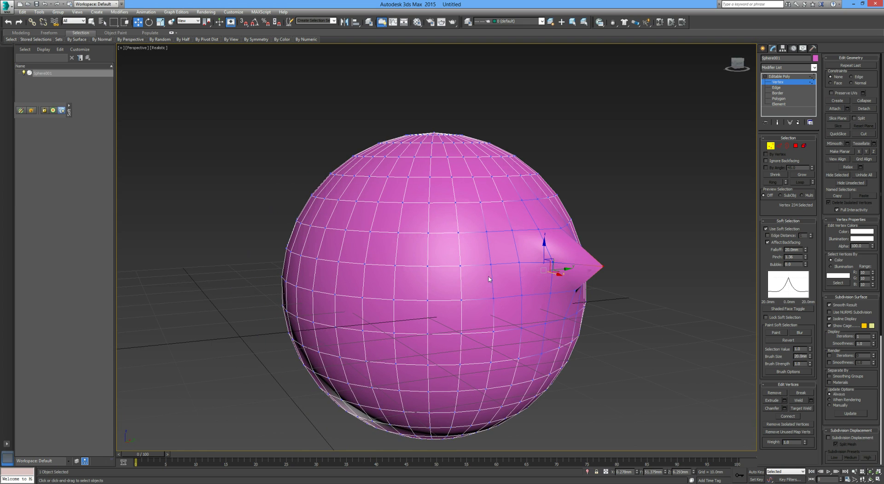
- Reset Pinch to 0 and raise the soft selection Bubble to 0.44
double_click(797, 258)
text(0)
drag(805, 266, 807, 246)
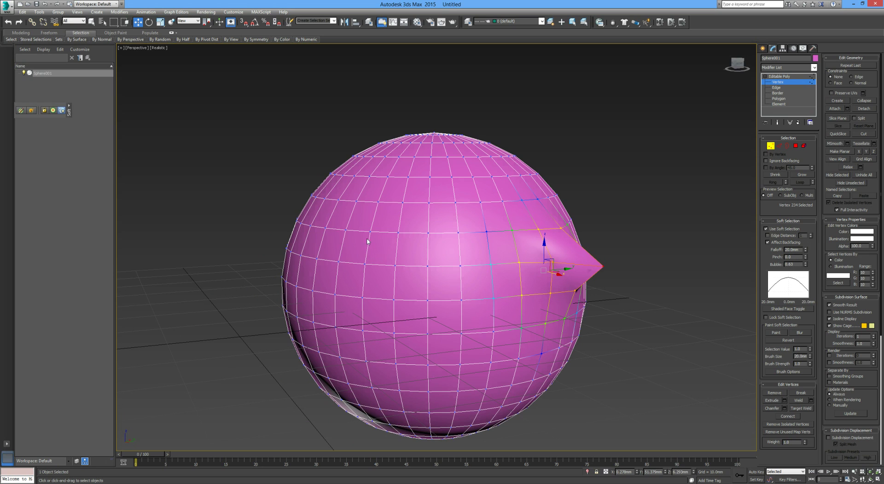
- Pull the upper-left vertices outward, then push the bulge back until the sphere is round
click(347, 230)
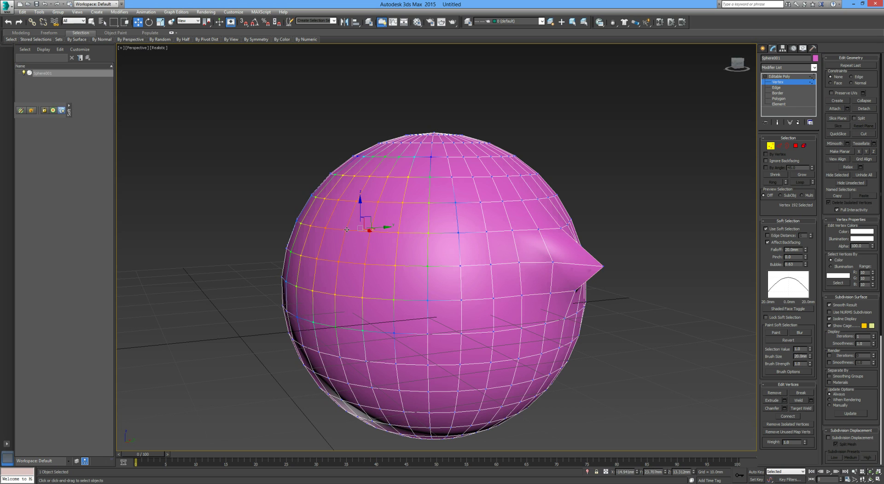
drag(380, 229, 399, 276)
mouse_move(398, 277)
alt+middle_down()
mouse_move(417, 282)
mouse_move(401, 284)
alt+middle_up()
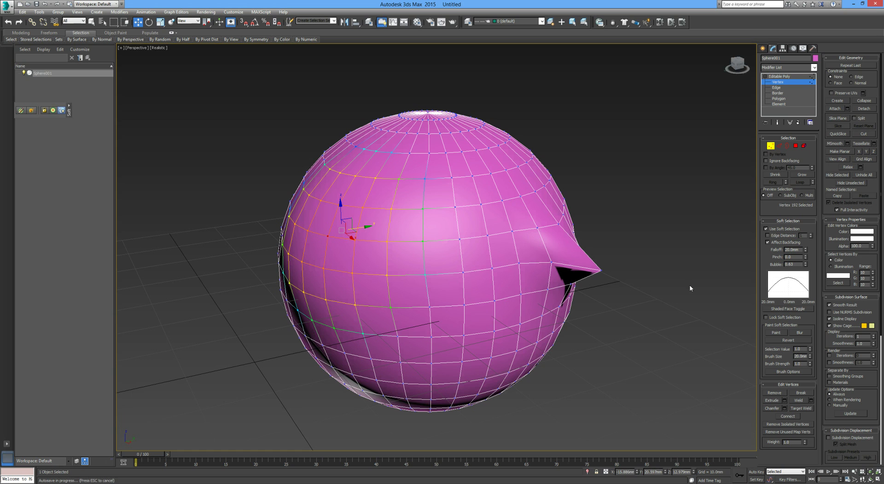
scroll(517, 286, down, 5)
scroll(518, 287, up, 3)
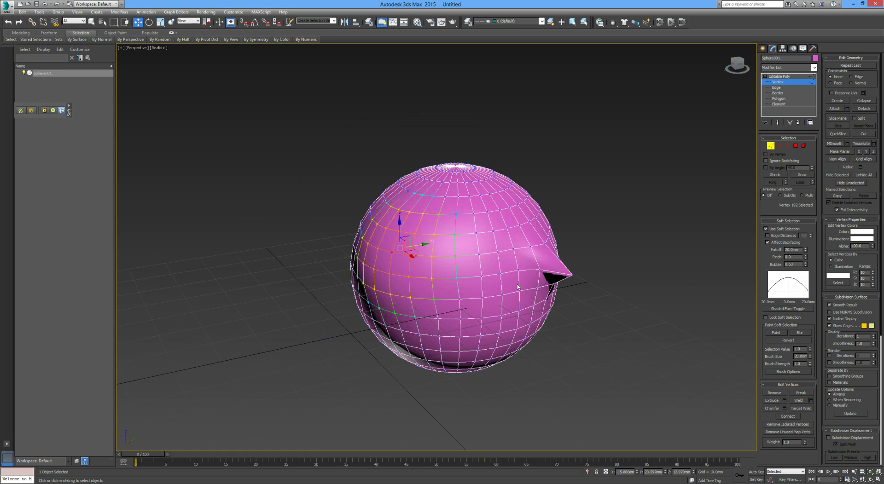
- Undo the spike to restore the round sphere and return to the four-viewport layout
alt+middle_drag(517, 287, 542, 254)
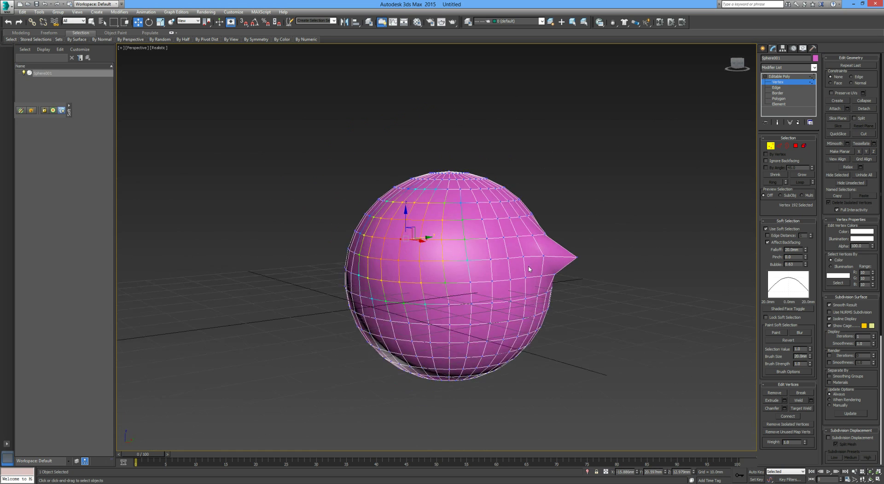
alt+middle_drag(529, 269, 474, 280)
scroll(514, 272, down, 5)
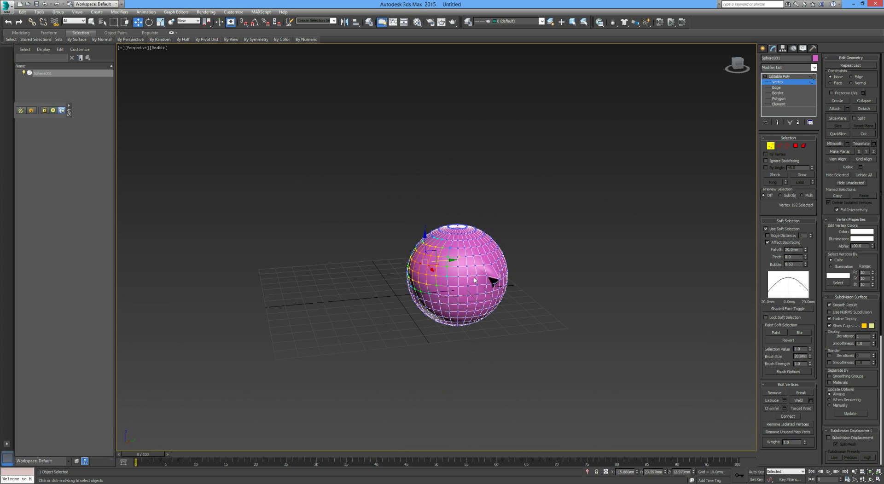
key(ctrl+z)
key(ctrl+z)
key(ctrl+z)
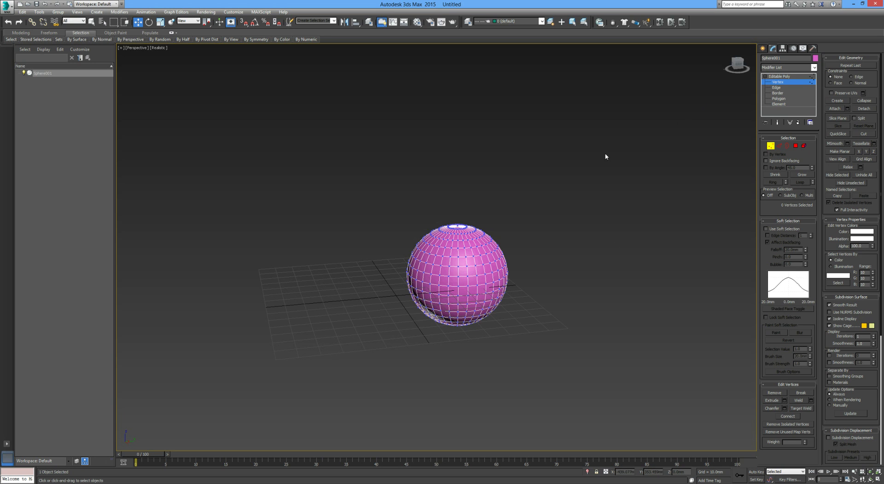
key(alt+w)
- Activate the Top view and center and enlarge the sphere in it
middle_drag(529, 197, 529, 189)
middle_click(346, 164)
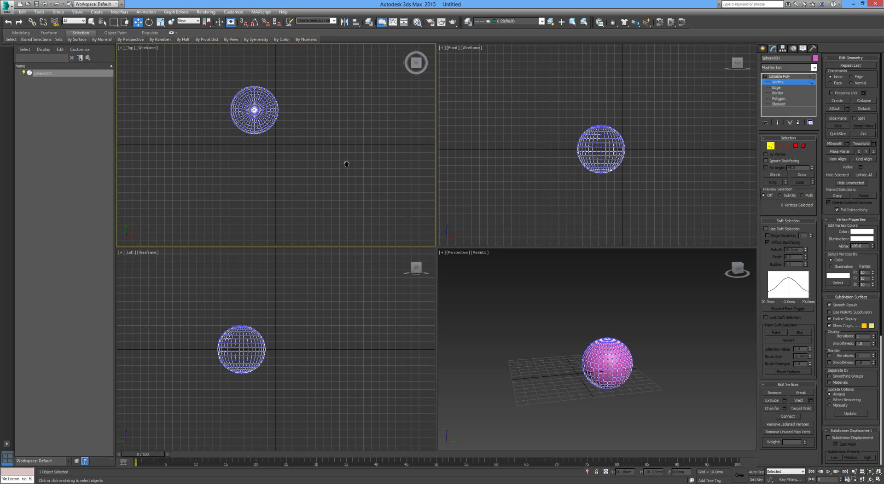
middle_drag(346, 164, 376, 197)
scroll(298, 156, up, 5)
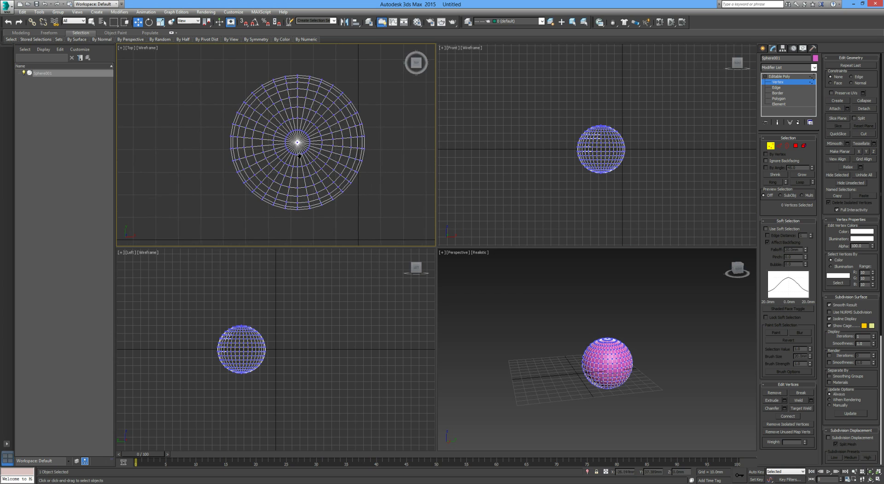
middle_drag(300, 156, 301, 156)
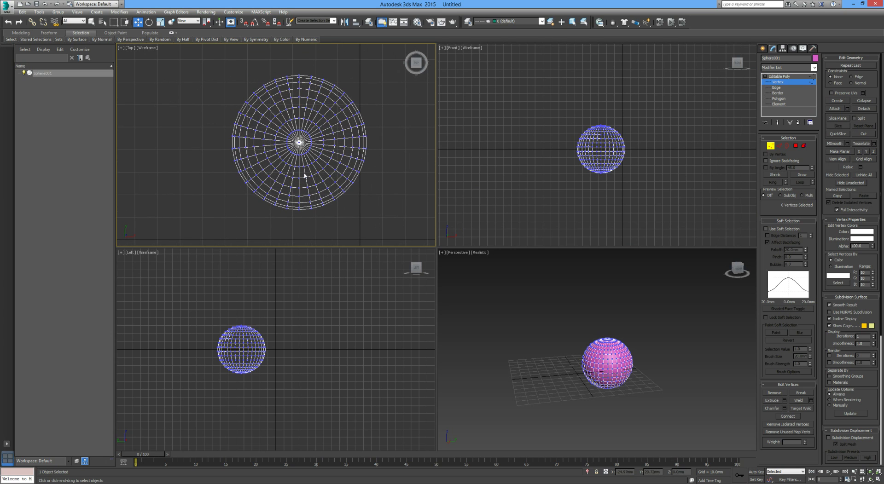
- Enable Use Soft Selection, select the sphere's top vertex, and widen the Falloff
click(766, 229)
click(298, 177)
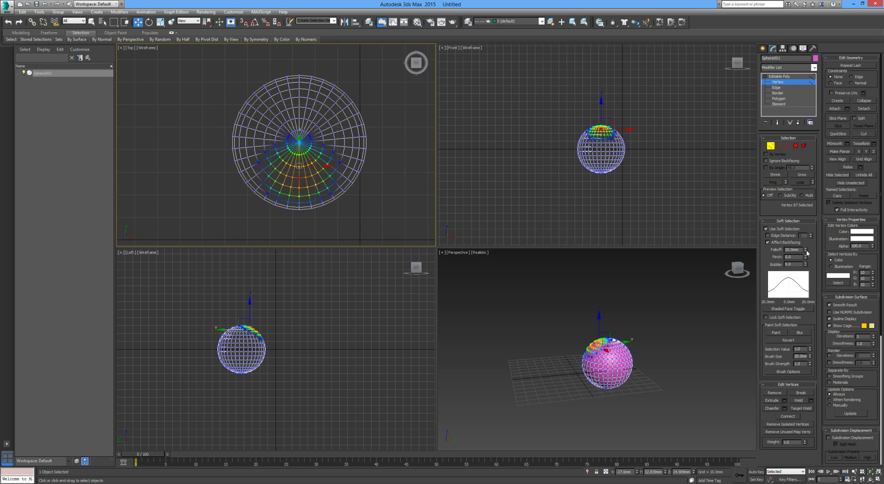
drag(807, 251, 809, 237)
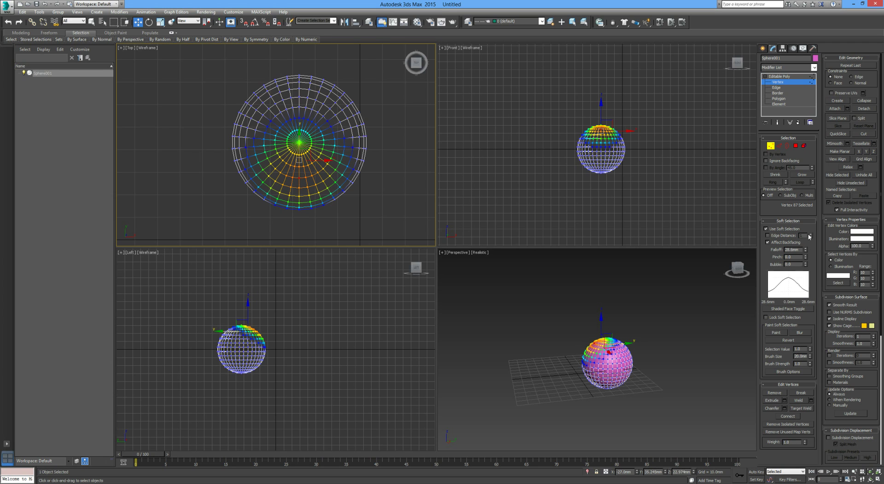
- Push the top vertices down along Z into a smooth apple-like dent, then deselect
mouse_move(627, 360)
alt+middle_down()
mouse_move(663, 355)
mouse_move(657, 371)
mouse_move(628, 364)
alt+middle_up()
scroll(600, 325, up, 5)
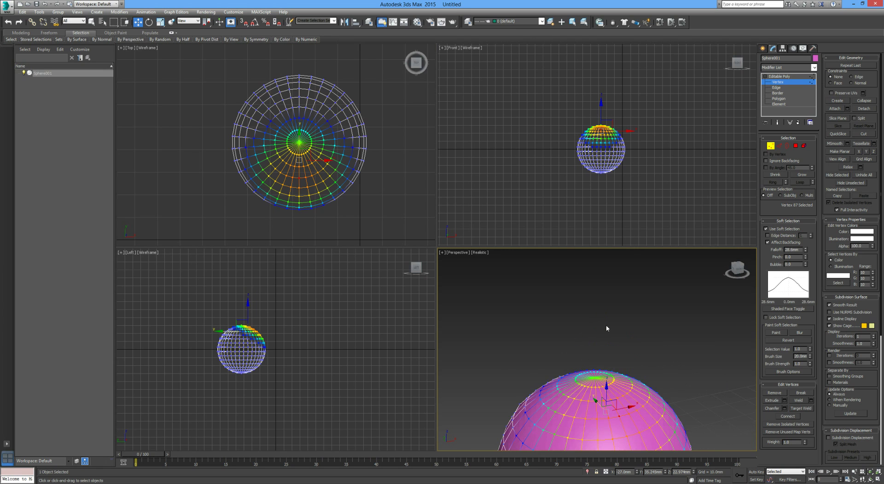
scroll(608, 328, down, 3)
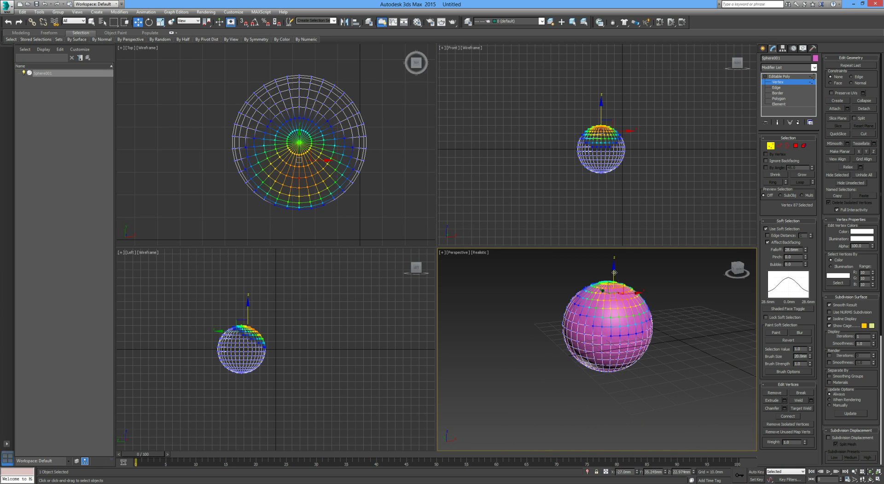
drag(614, 282, 611, 298)
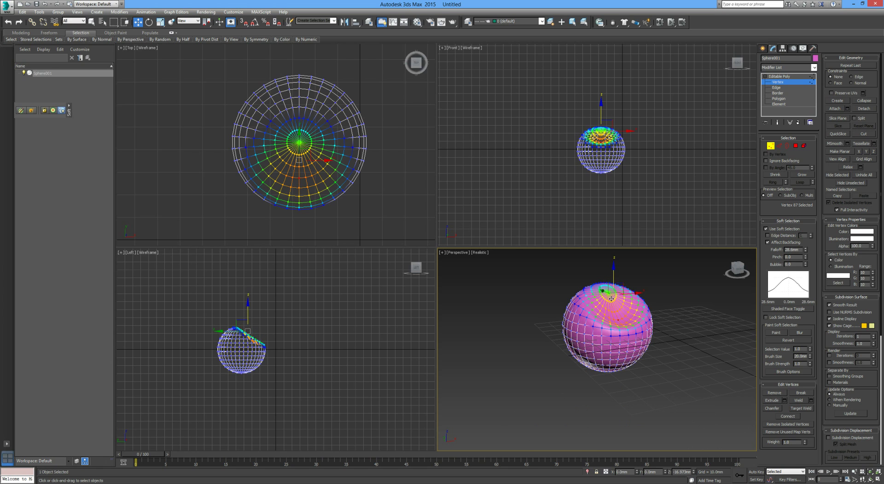
click(663, 304)
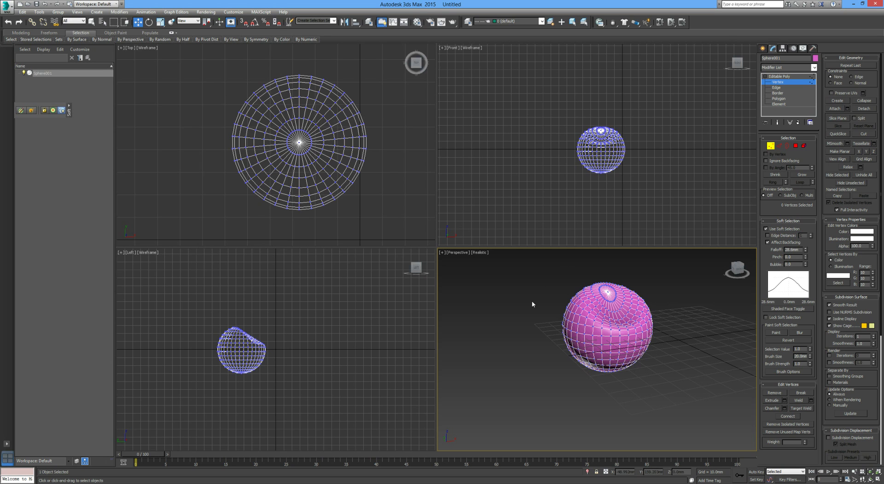
mouse_move(610, 338)
alt+middle_down()
mouse_move(606, 313)
mouse_move(600, 337)
alt+middle_up()
scroll(601, 337, up, 5)
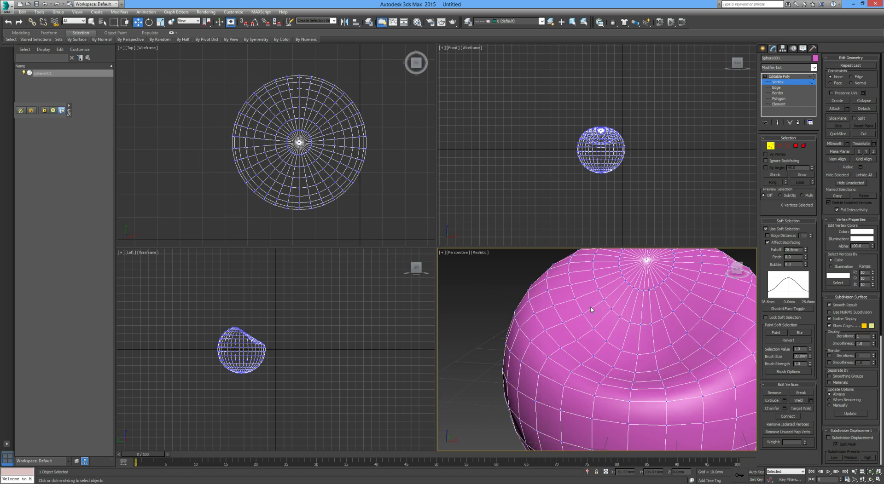
scroll(510, 310, up, 3)
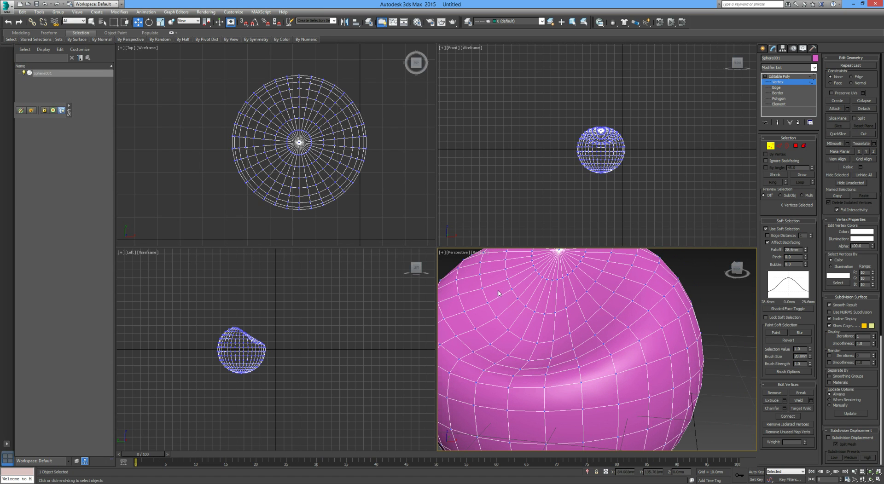
drag(496, 288, 540, 336)
drag(591, 363, 593, 362)
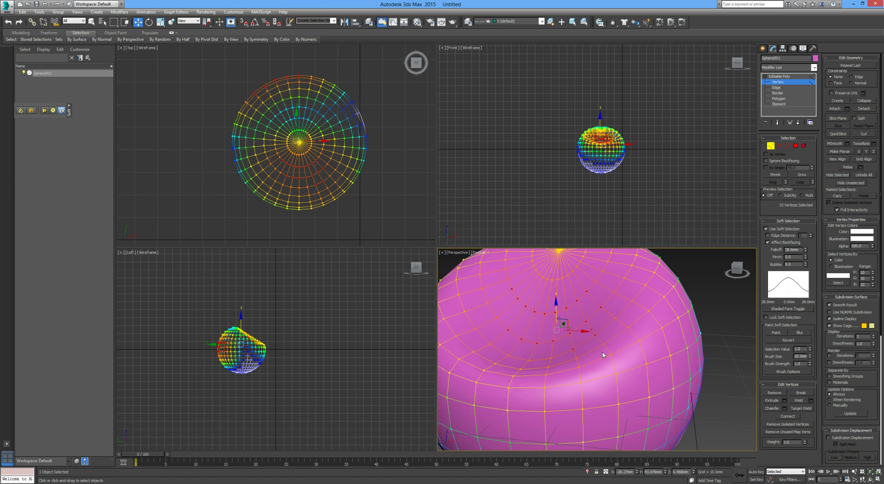
scroll(604, 354, down, 5)
alt+middle_drag(604, 355, 592, 333)
drag(590, 334, 525, 324)
click(635, 376)
alt+middle_drag(634, 375, 648, 361)
scroll(537, 350, down, 3)
key(ctrl+z)
click(648, 365)
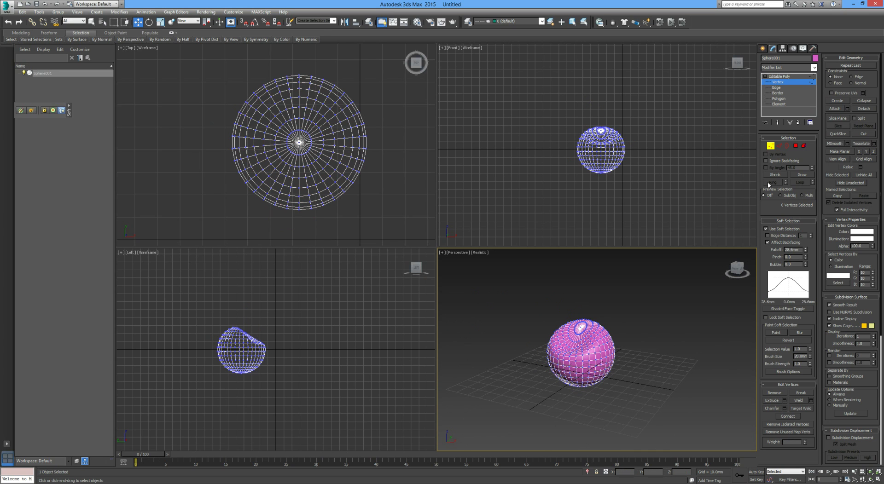
- Turn on Ignore Backfacing and select 29 vertices on the sphere's front
middle_drag(595, 351, 620, 343)
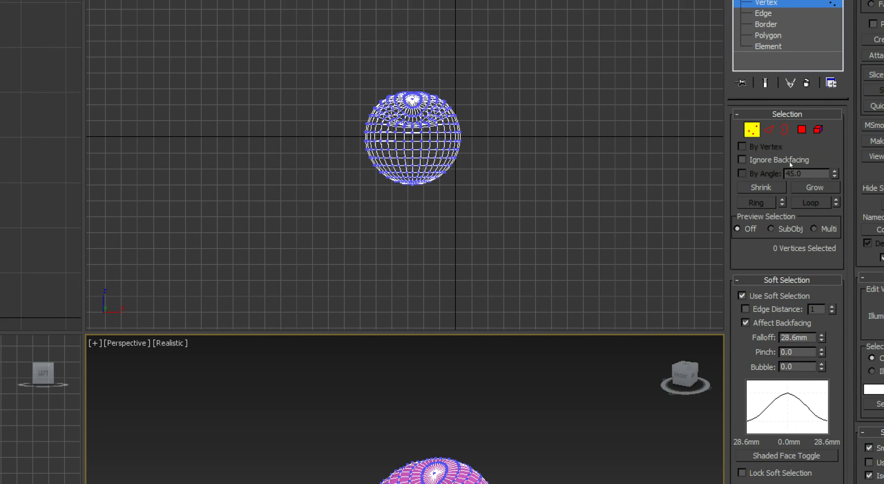
click(790, 161)
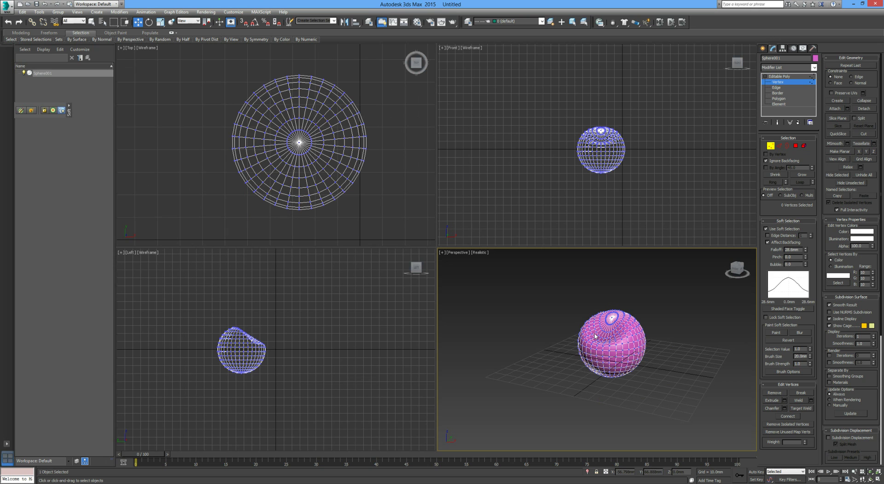
scroll(595, 337, up, 6)
scroll(571, 339, down, 2)
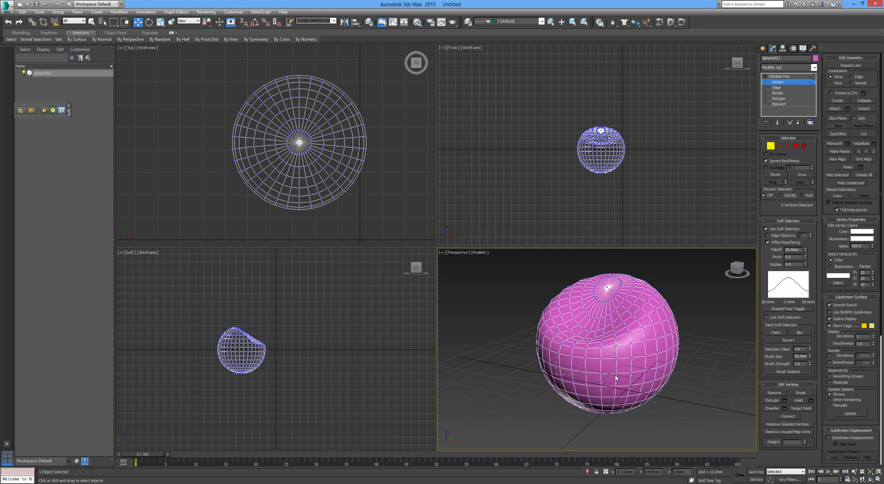
key(ctrl+z)
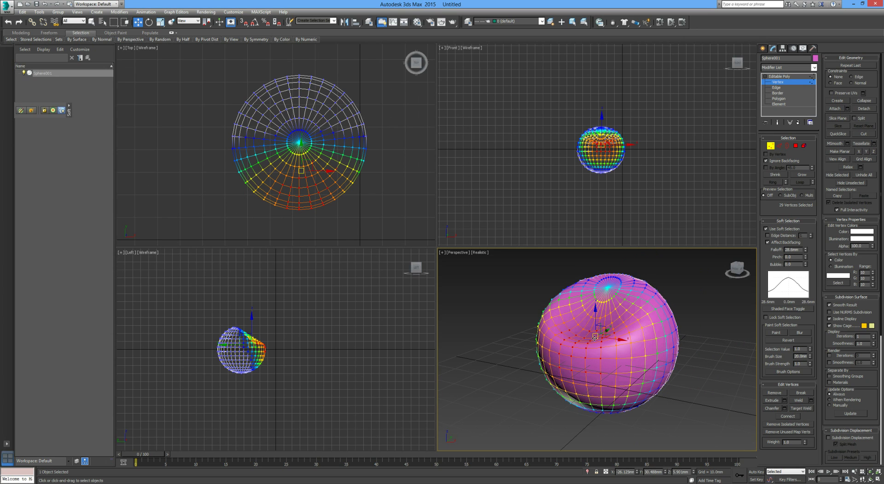
- Drag the selected front vertices outward into a pointed egg shape, then deselect them
drag(595, 337, 545, 341)
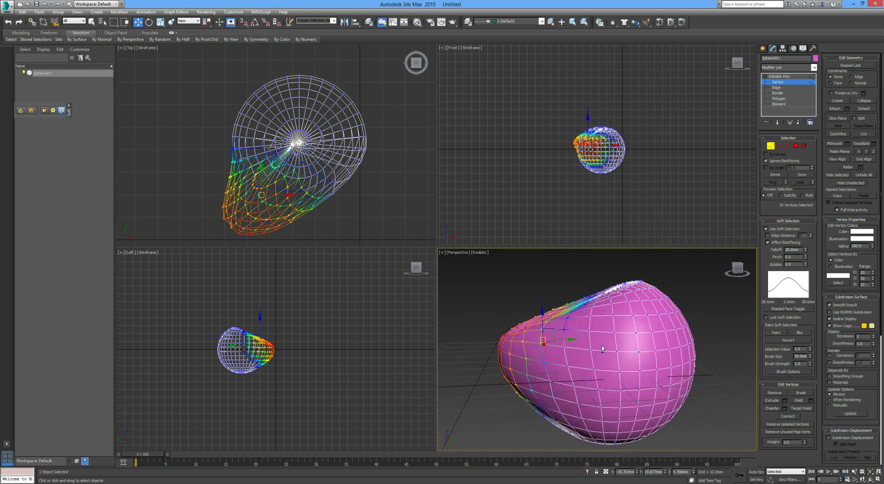
alt+middle_drag(601, 349, 671, 356)
click(644, 342)
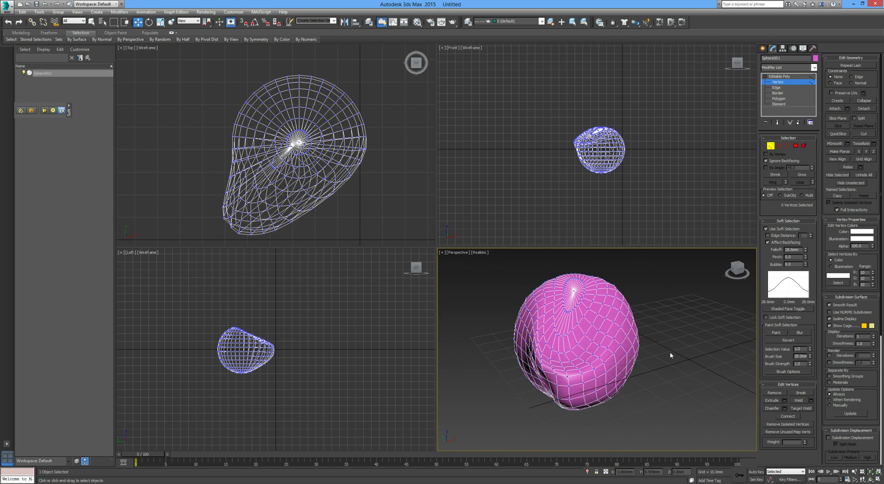